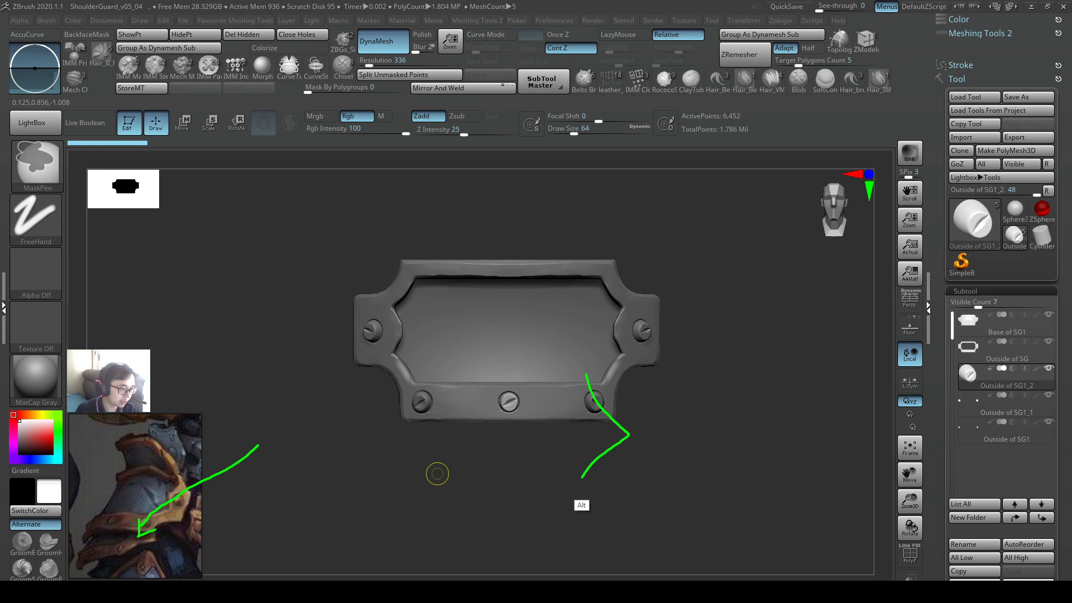
{"action": "mouse_move", "coordinate": [582, 477]}
{"action": "left_mouse_down"}
{"action": "mouse_move", "coordinate": [410, 479]}
{"action": "mouse_move", "coordinate": [438, 372]}
{"action": "left_mouse_up"}
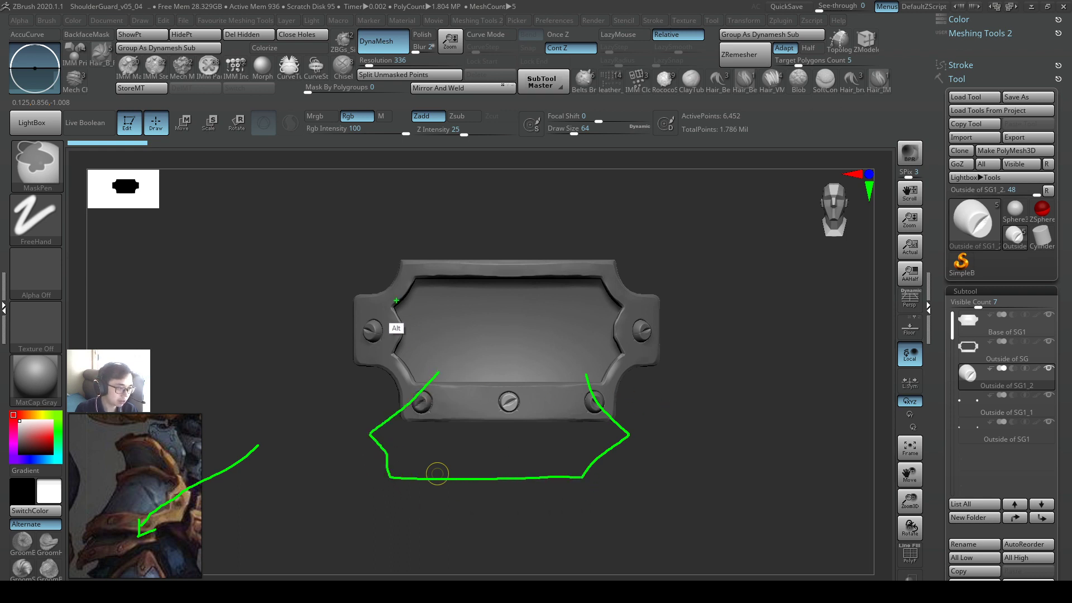
{"action": "mouse_move", "coordinate": [357, 286]}
{"action": "left_mouse_down"}
{"action": "mouse_move", "coordinate": [566, 293]}
{"action": "mouse_move", "coordinate": [620, 399]}
{"action": "mouse_move", "coordinate": [386, 423]}
{"action": "mouse_move", "coordinate": [368, 286]}
{"action": "left_mouse_up"}
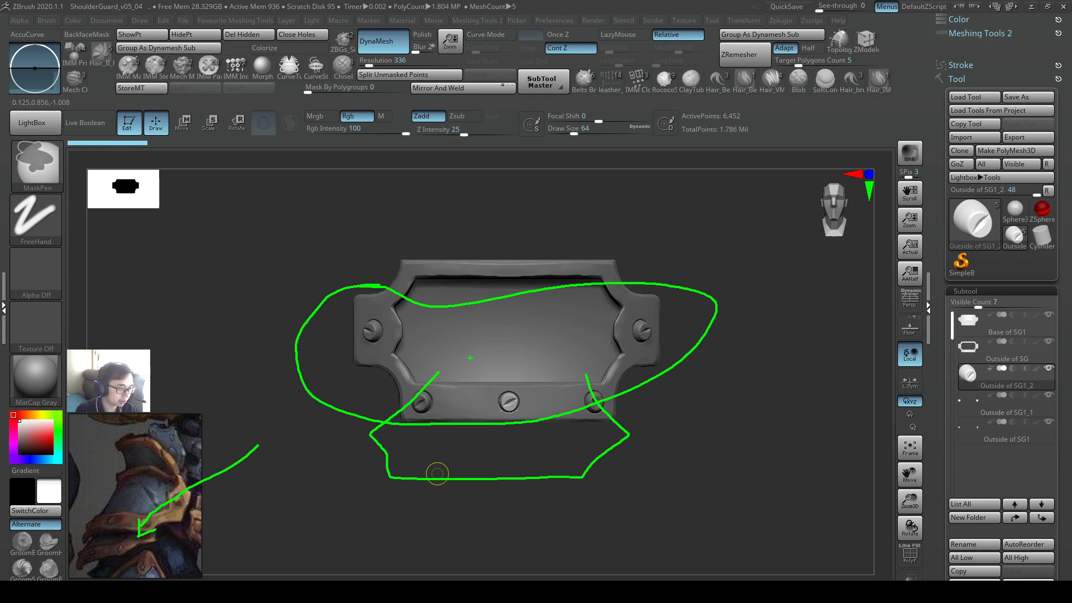
{"action": "key", "text": "ctrl+z"}
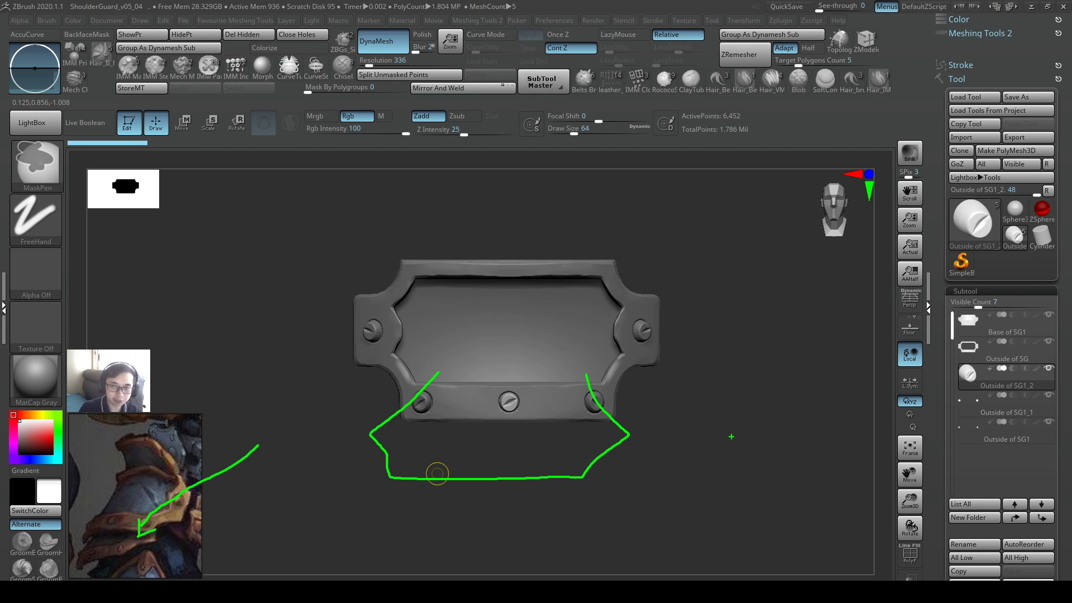
{"action": "right_click", "coordinate": [743, 451]}
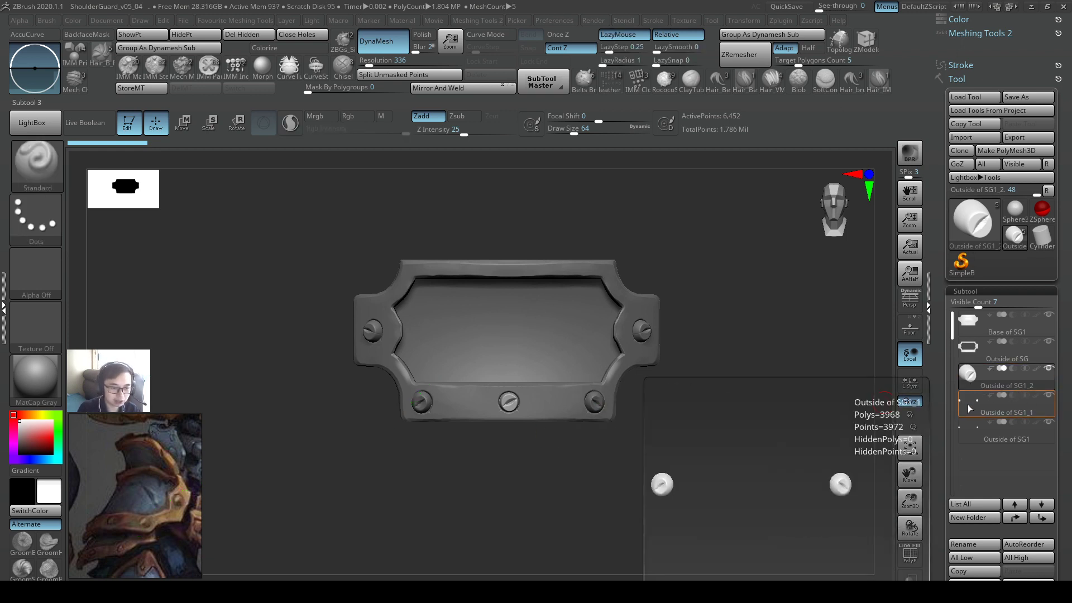
- Merge Base of SG1 with all the Outside of SG subtools below it into a single subtool
{"action": "left_click", "coordinate": [966, 424]}
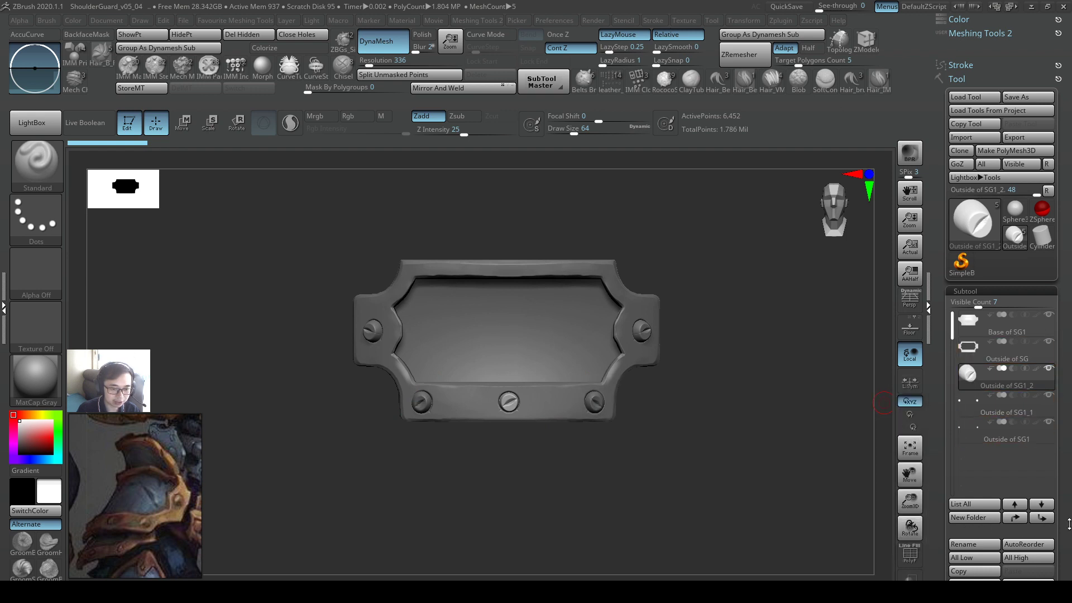
{"action": "left_click_drag", "start_coordinate": [995, 334], "coordinate": [995, 282]}
{"action": "left_click", "coordinate": [974, 272]}
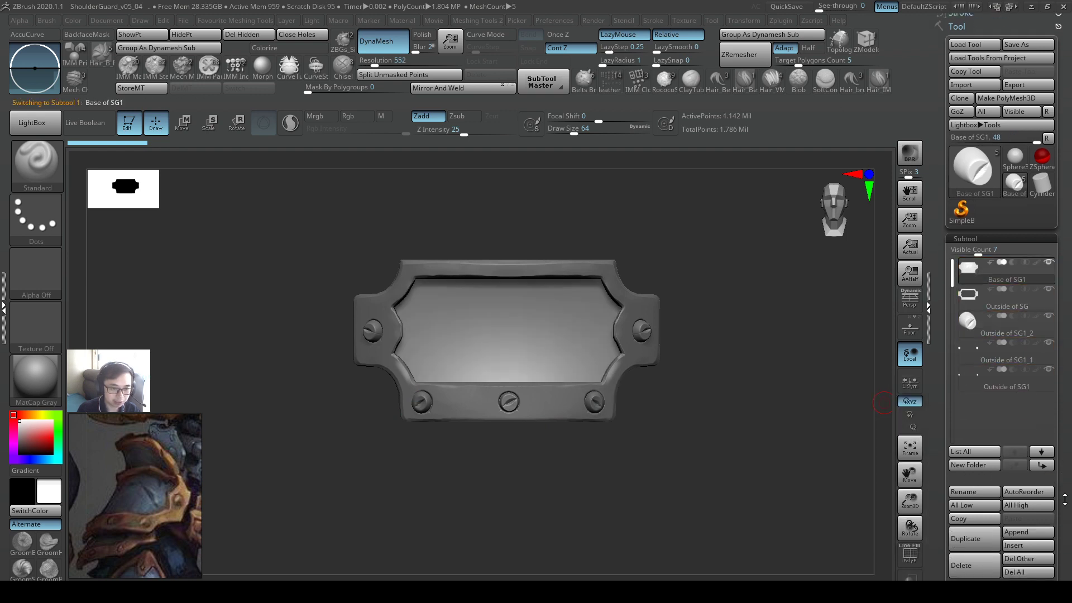
{"action": "scroll", "coordinate": [985, 536], "scroll_direction": "down", "scroll_amount": 3}
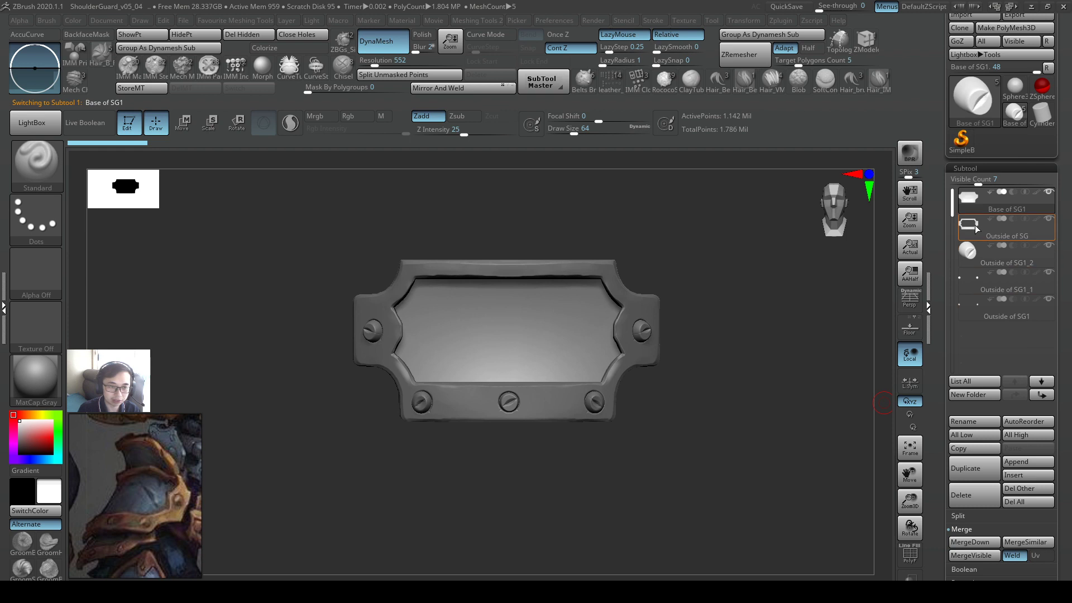
{"action": "left_click", "coordinate": [988, 539]}
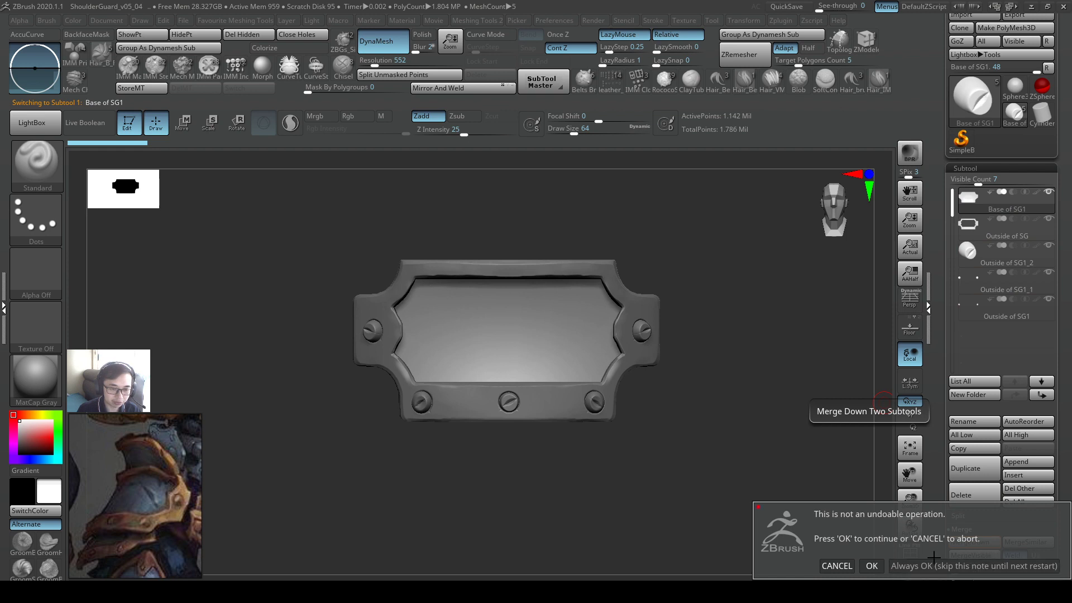
{"action": "left_click", "coordinate": [973, 567]}
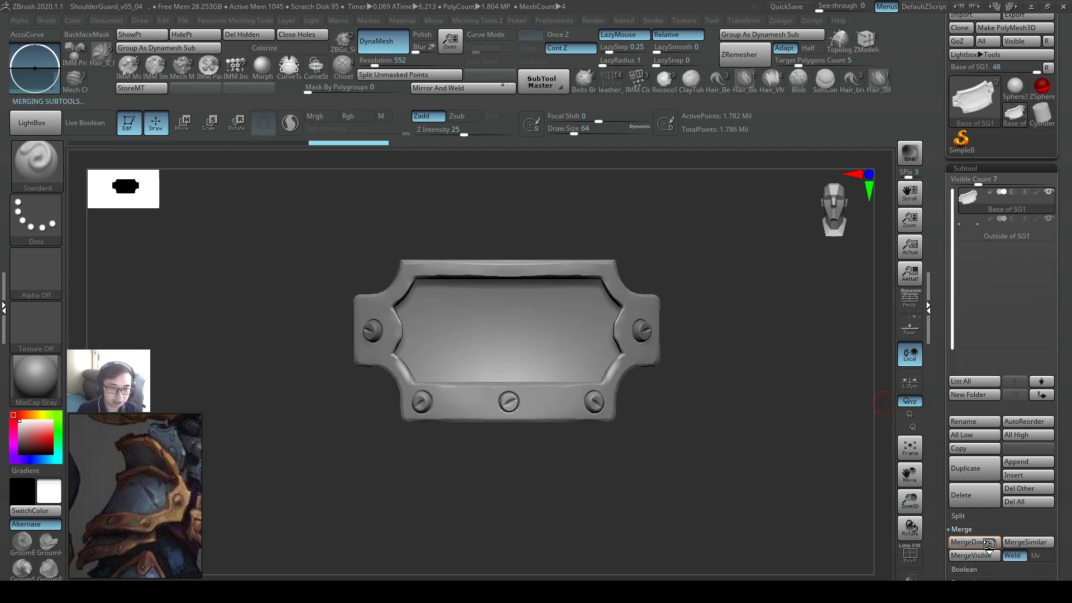
{"action": "mouse_move", "coordinate": [969, 206]}
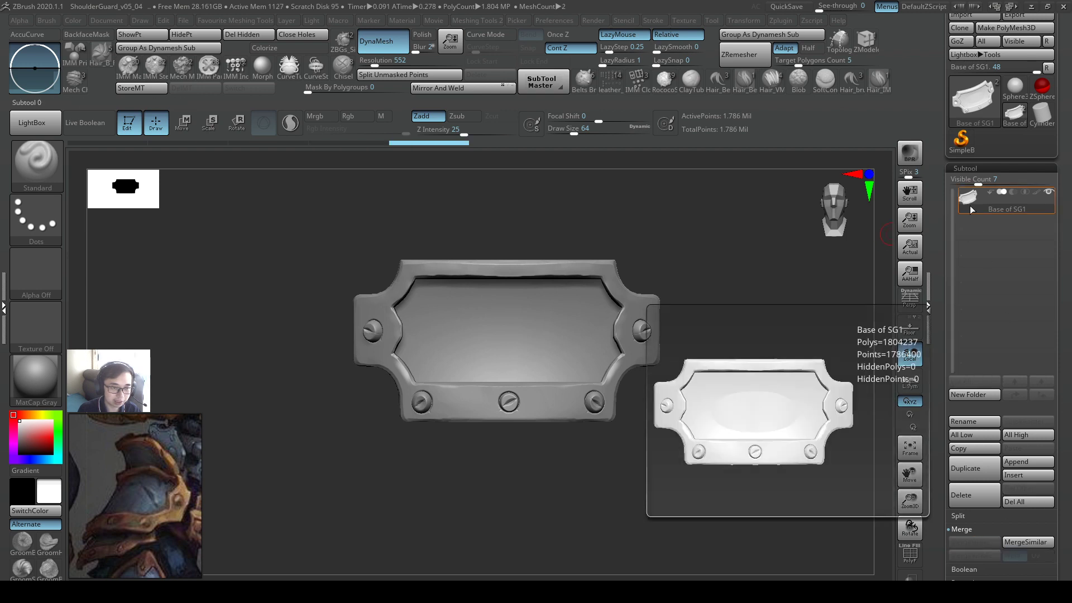
- Duplicate the merged shoulder plate, then move the copy down along Y and scale it down as a smaller lower plate
{"action": "left_click_drag", "start_coordinate": [698, 347], "coordinate": [733, 304]}
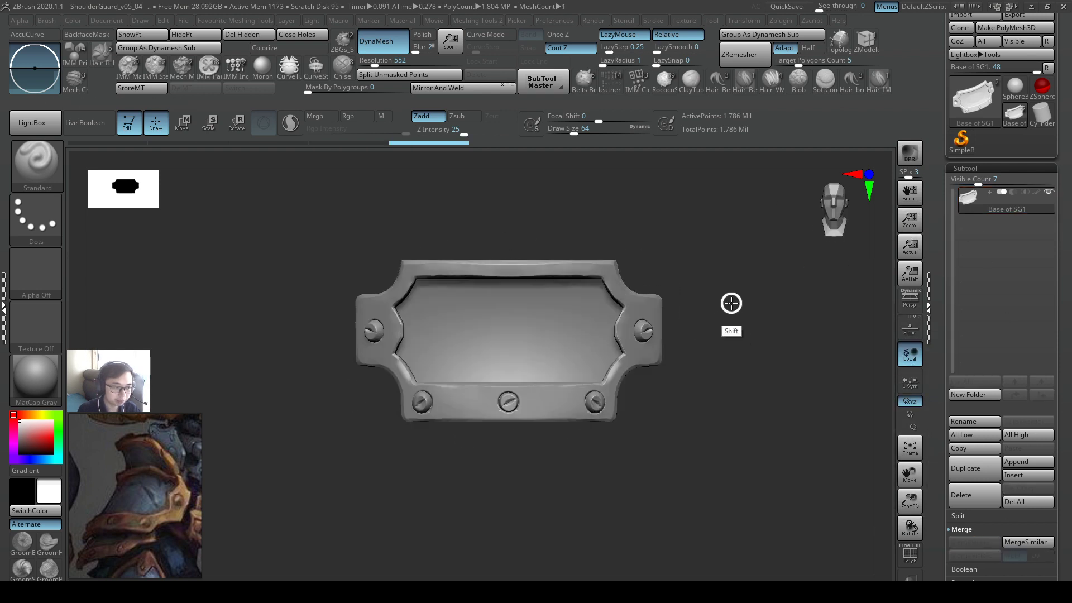
{"action": "left_click", "coordinate": [989, 471]}
{"action": "key", "text": "w"}
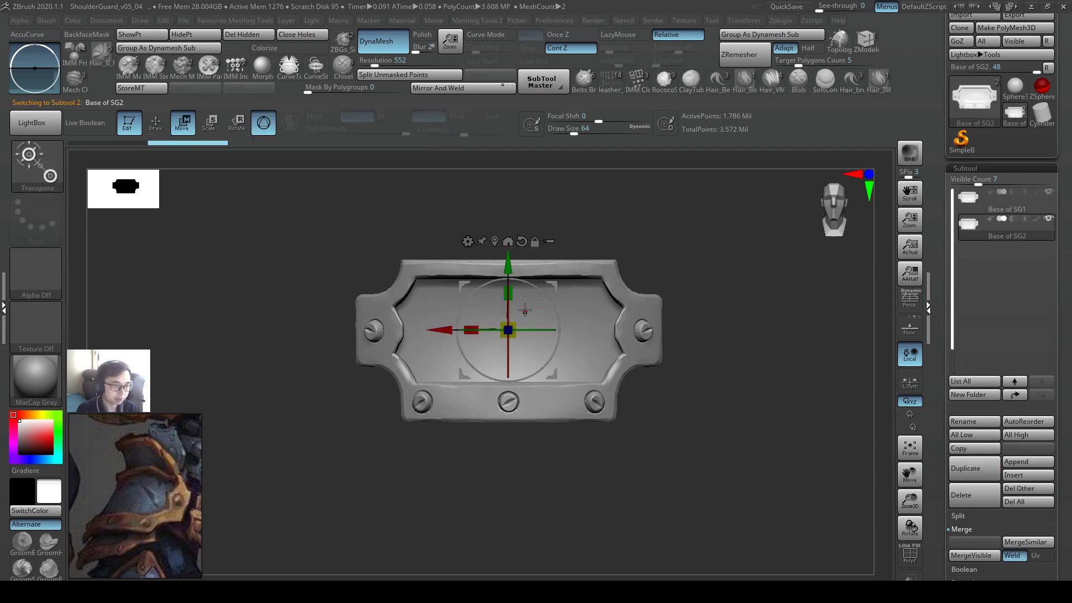
{"action": "left_click_drag", "start_coordinate": [508, 267], "coordinate": [508, 354]}
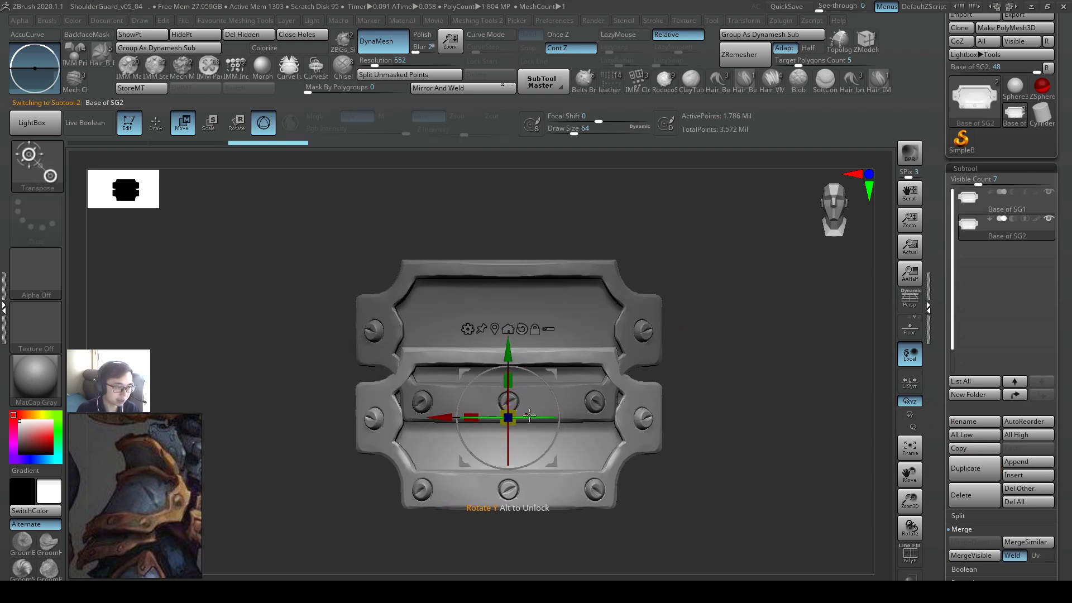
{"action": "left_click_drag", "start_coordinate": [490, 416], "coordinate": [496, 417]}
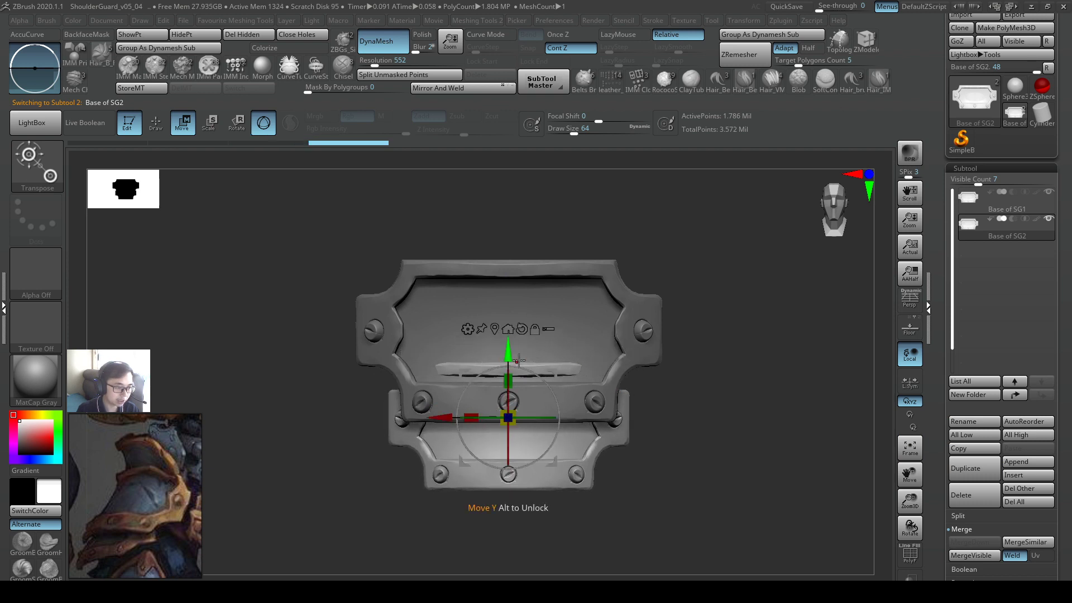
- Move the smaller plate copy back along the Z axis so it sits further behind the upper plate
{"action": "left_click_drag", "start_coordinate": [695, 440], "coordinate": [644, 414]}
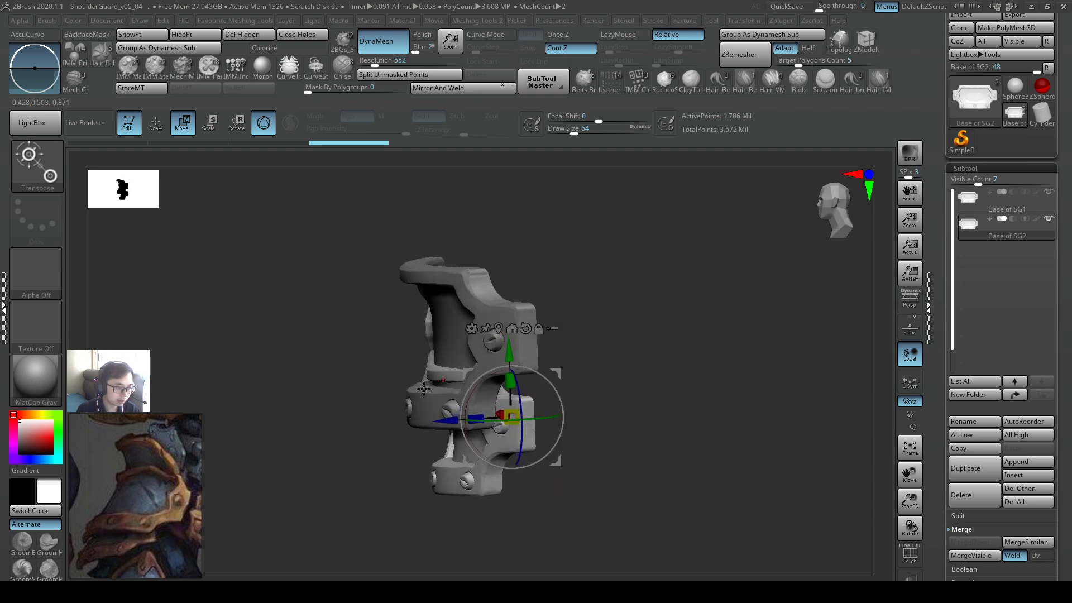
{"action": "right_click", "coordinate": [446, 420]}
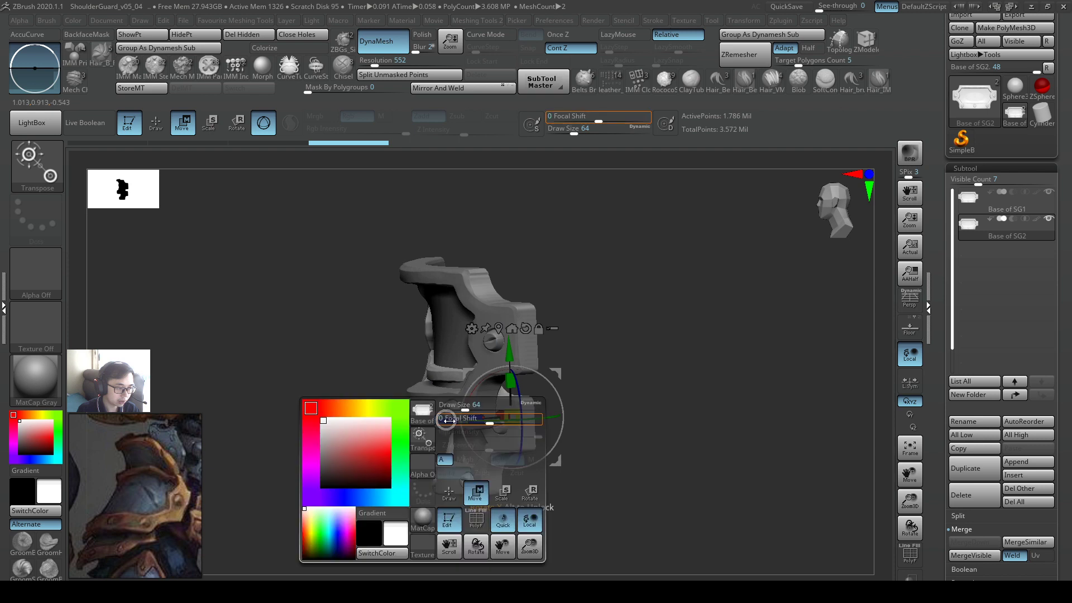
{"action": "left_click_drag", "start_coordinate": [444, 421], "coordinate": [454, 418]}
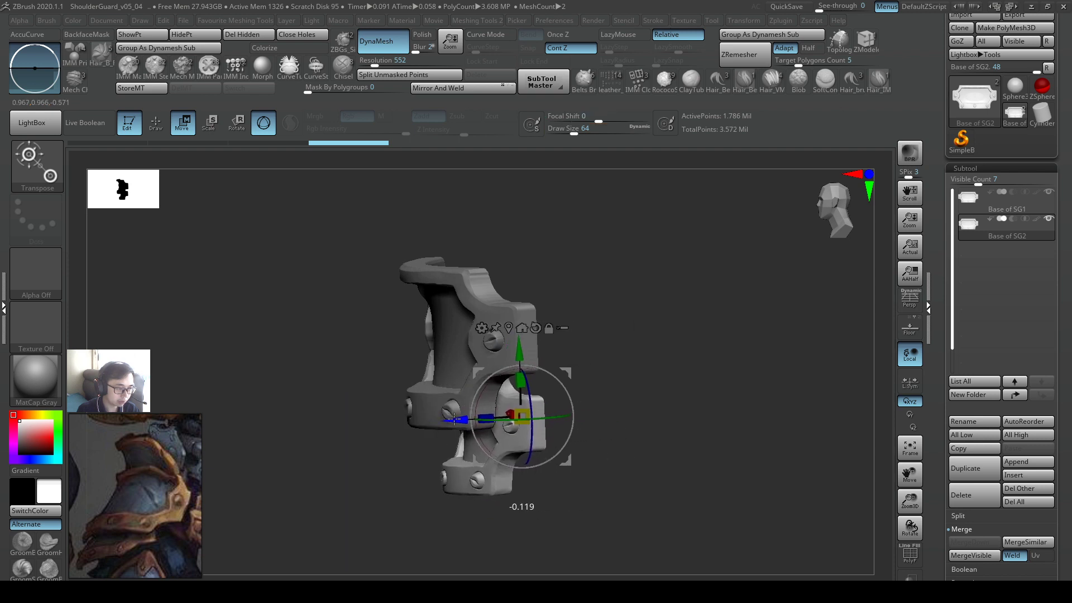
- Try to tilt the lower plate freehand in side view so its bottom edge swings upward
{"action": "mouse_move", "coordinate": [634, 351]}
{"action": "left_mouse_down"}
{"action": "mouse_move", "coordinate": [661, 335]}
{"action": "mouse_move", "coordinate": [618, 335]}
{"action": "mouse_move", "coordinate": [617, 344]}
{"action": "mouse_move", "coordinate": [675, 345]}
{"action": "mouse_move", "coordinate": [695, 335]}
{"action": "mouse_move", "coordinate": [610, 348]}
{"action": "mouse_move", "coordinate": [627, 344]}
{"action": "left_mouse_up"}
{"action": "left_click", "coordinate": [536, 386], "text": "ctrl"}
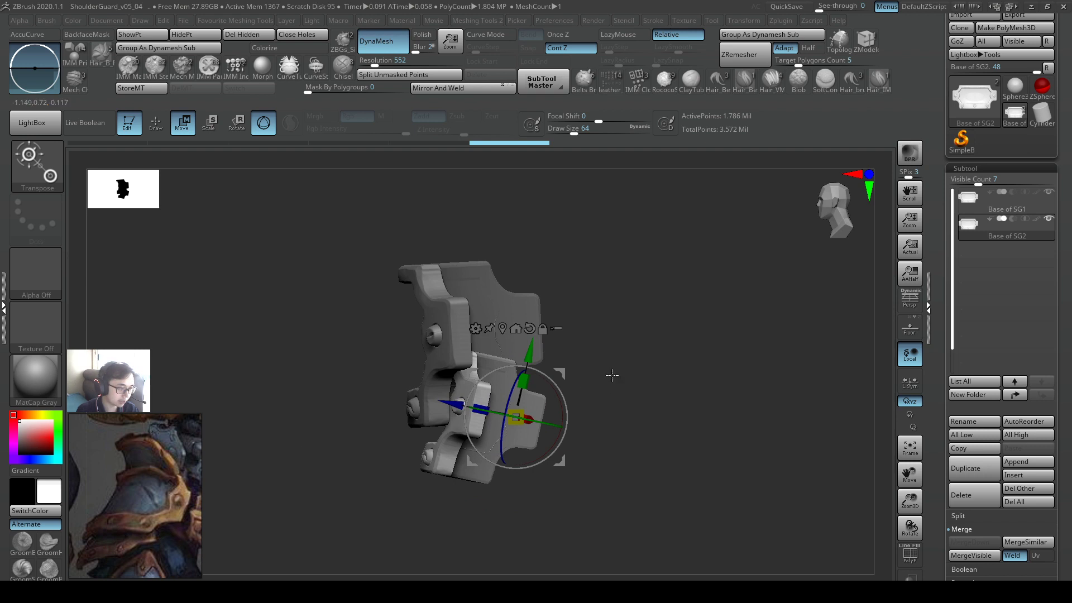
{"action": "left_click_drag", "start_coordinate": [612, 376], "coordinate": [648, 387]}
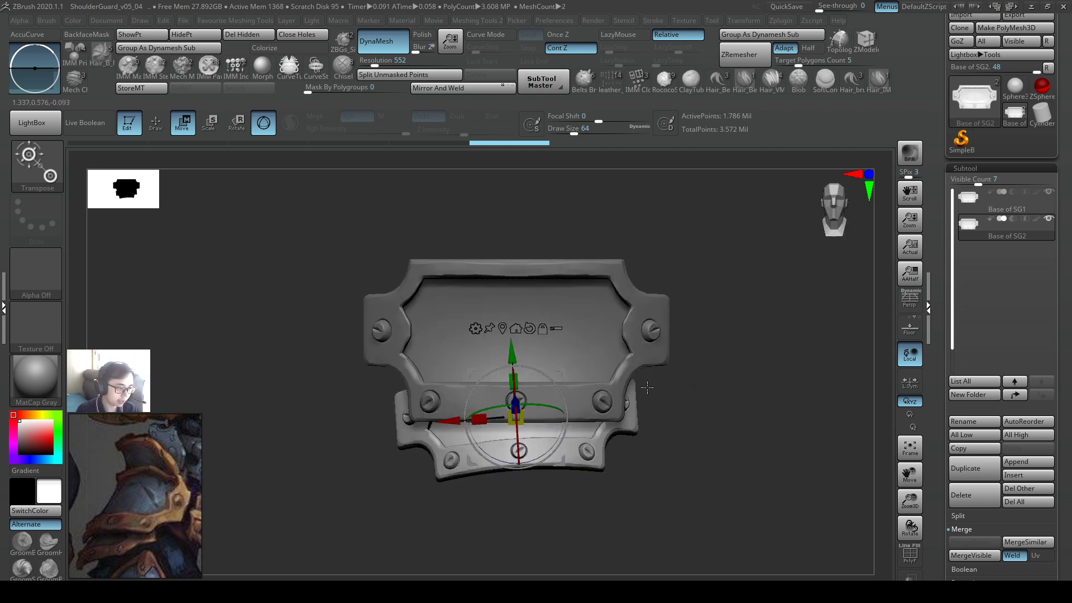
{"action": "right_click", "coordinate": [646, 364]}
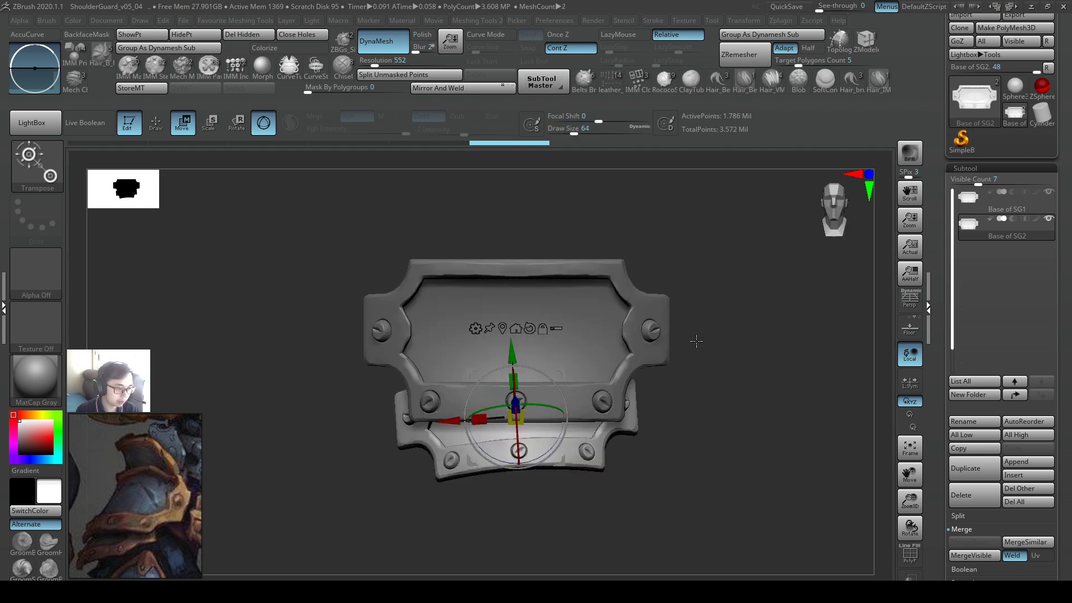
{"action": "left_click_drag", "start_coordinate": [682, 379], "coordinate": [673, 355], "text": "shift"}
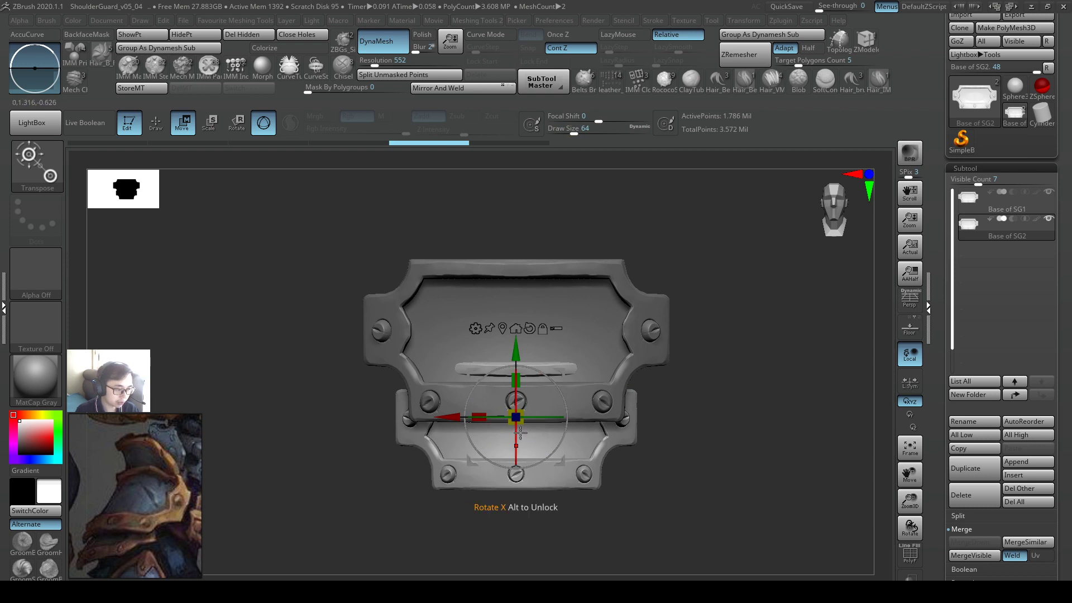
- Rotate the lower plate -15 degrees about the X axis and shift it forward along its Z axis
{"action": "mouse_move", "coordinate": [521, 432]}
{"action": "left_mouse_down"}
{"action": "mouse_move", "coordinate": [522, 446]}
{"action": "mouse_move", "coordinate": [523, 432]}
{"action": "left_mouse_up"}
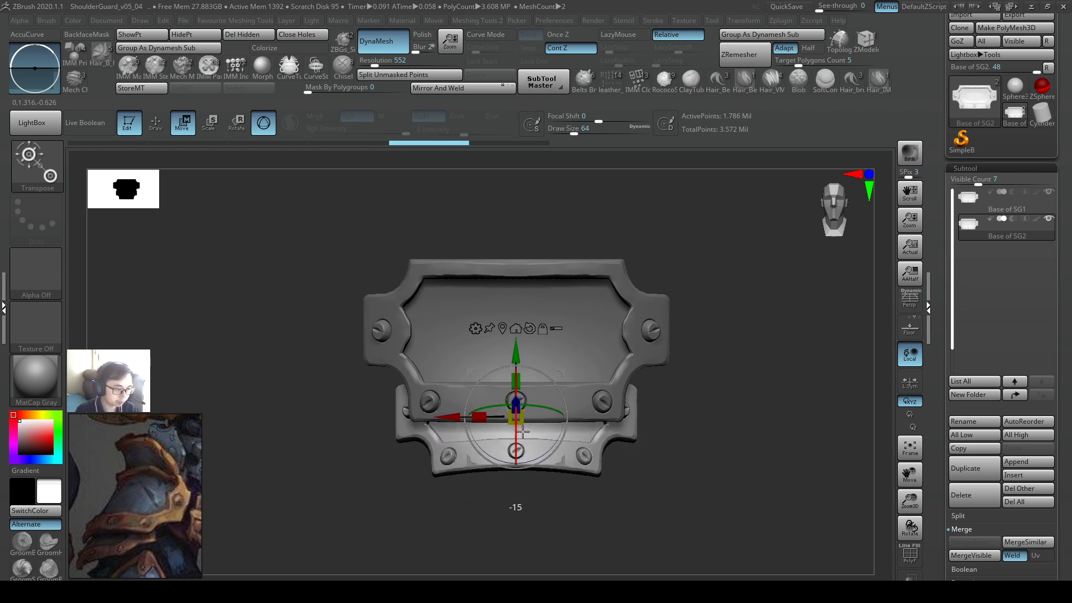
{"action": "left_click_drag", "start_coordinate": [692, 400], "coordinate": [643, 401]}
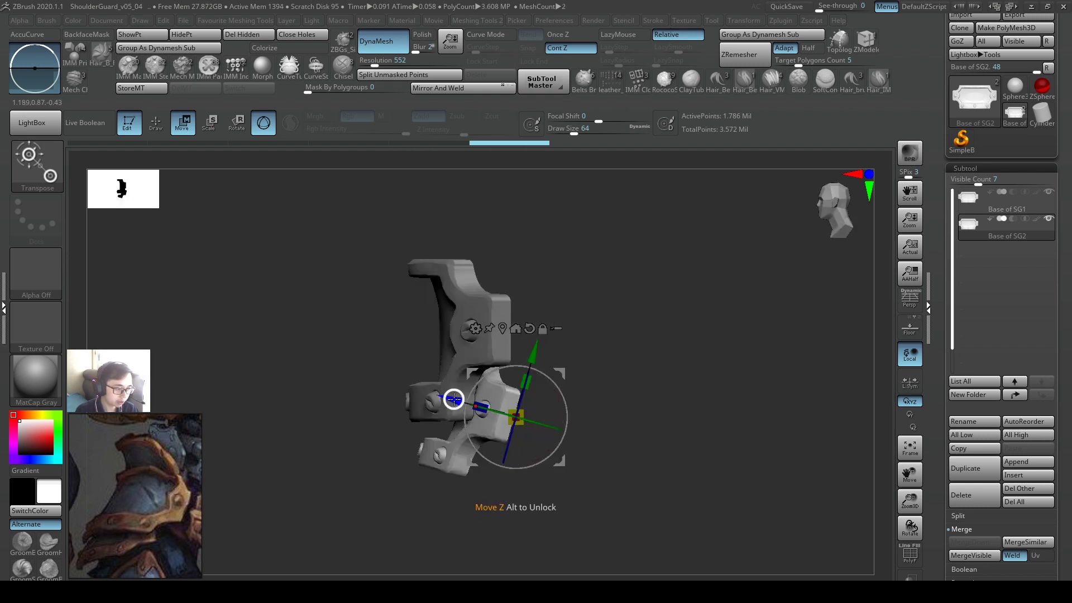
{"action": "left_click_drag", "start_coordinate": [453, 399], "coordinate": [432, 409]}
- Reshape the lower plate with the SnakeHook brush at draw size 695, pulling its bottom corners down to flatten the curved lower edge
{"action": "key", "text": "q"}
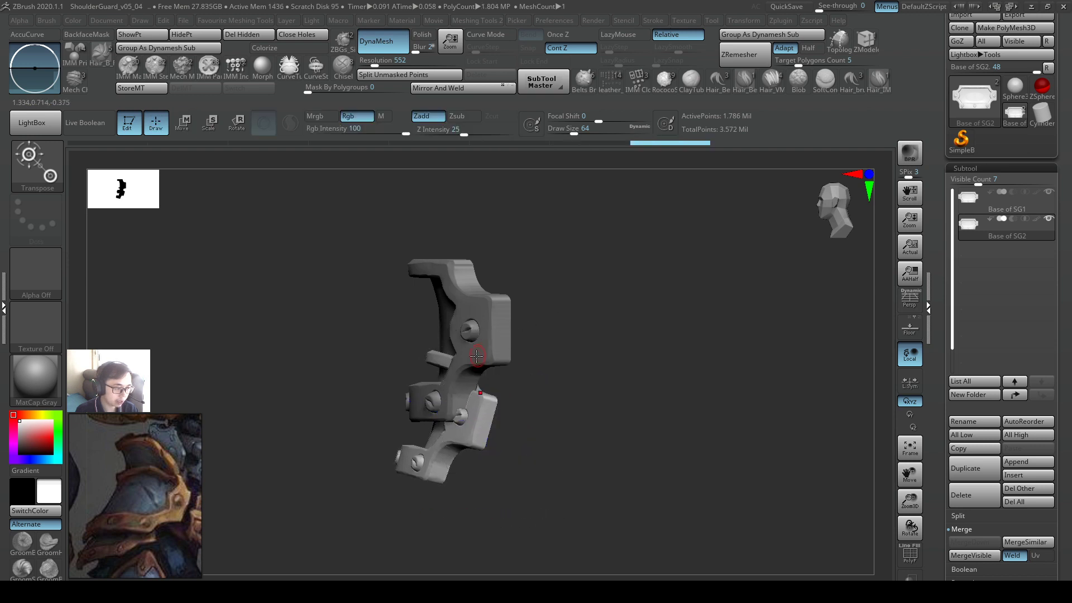
{"action": "key", "text": "b"}
{"action": "key", "text": "s"}
{"action": "key", "text": "h"}
{"action": "key", "text": "s"}
{"action": "left_click_drag", "start_coordinate": [447, 351], "coordinate": [513, 350]}
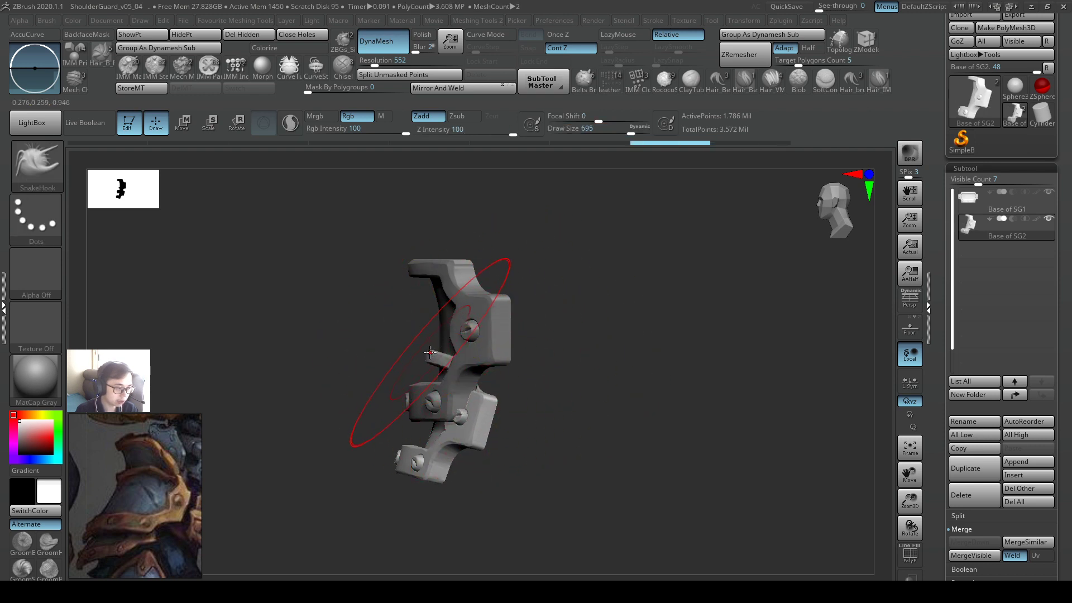
{"action": "key", "text": "space"}
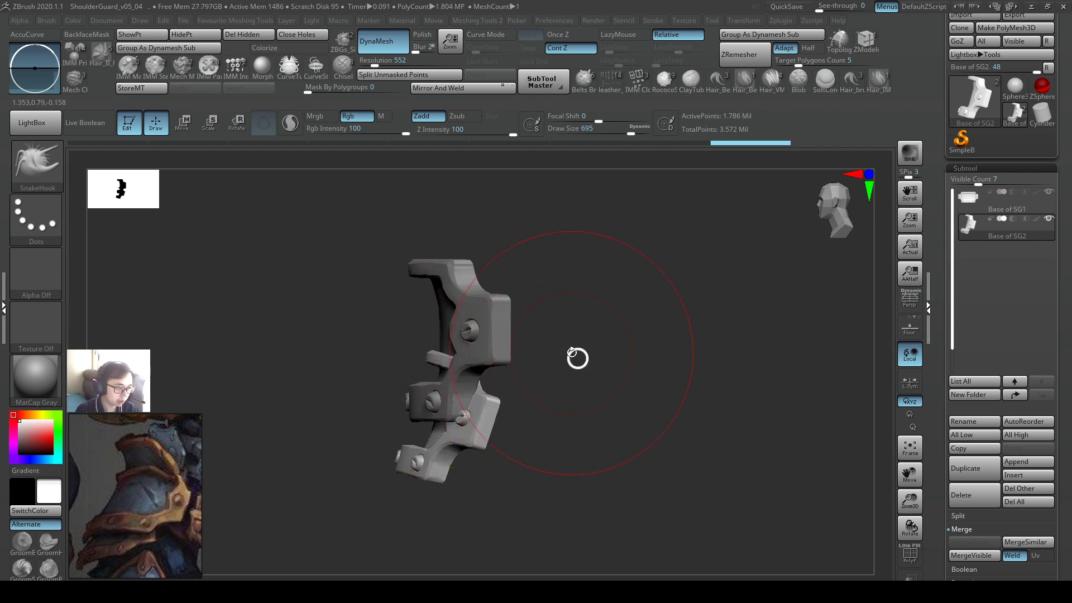
{"action": "left_click_drag", "start_coordinate": [577, 357], "coordinate": [488, 359], "text": "shift"}
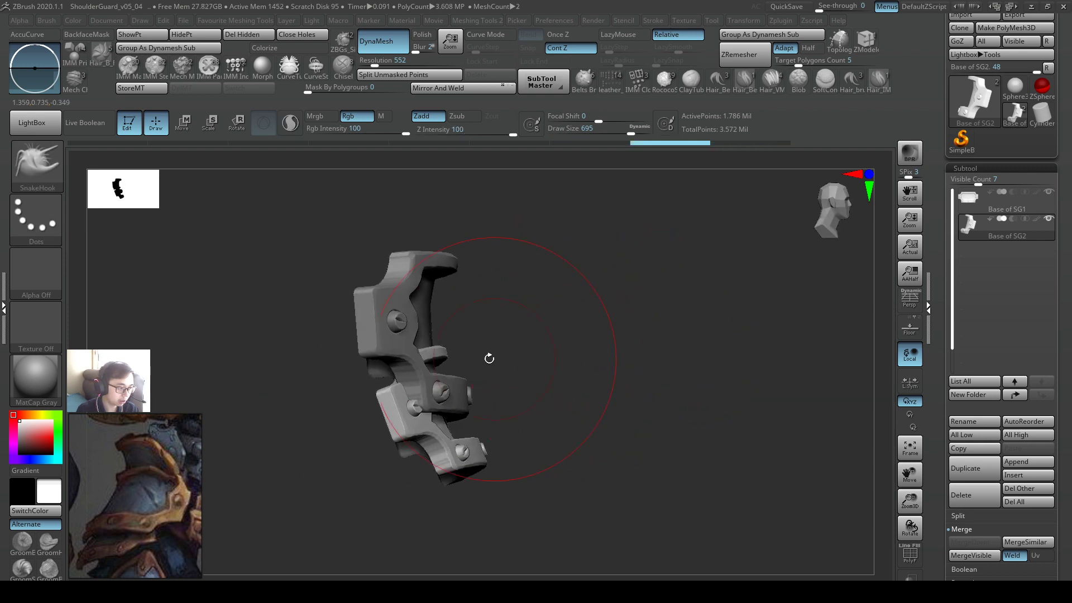
{"action": "left_click_drag", "start_coordinate": [419, 353], "coordinate": [392, 359]}
{"action": "left_click_drag", "start_coordinate": [544, 355], "coordinate": [492, 358]}
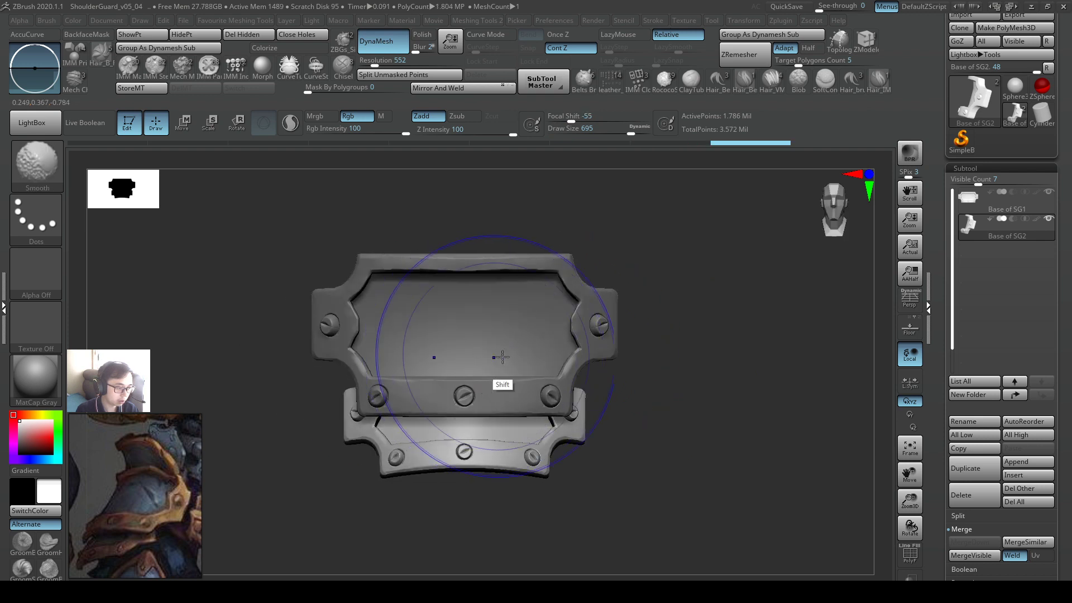
{"action": "left_click_drag", "start_coordinate": [633, 367], "coordinate": [751, 355]}
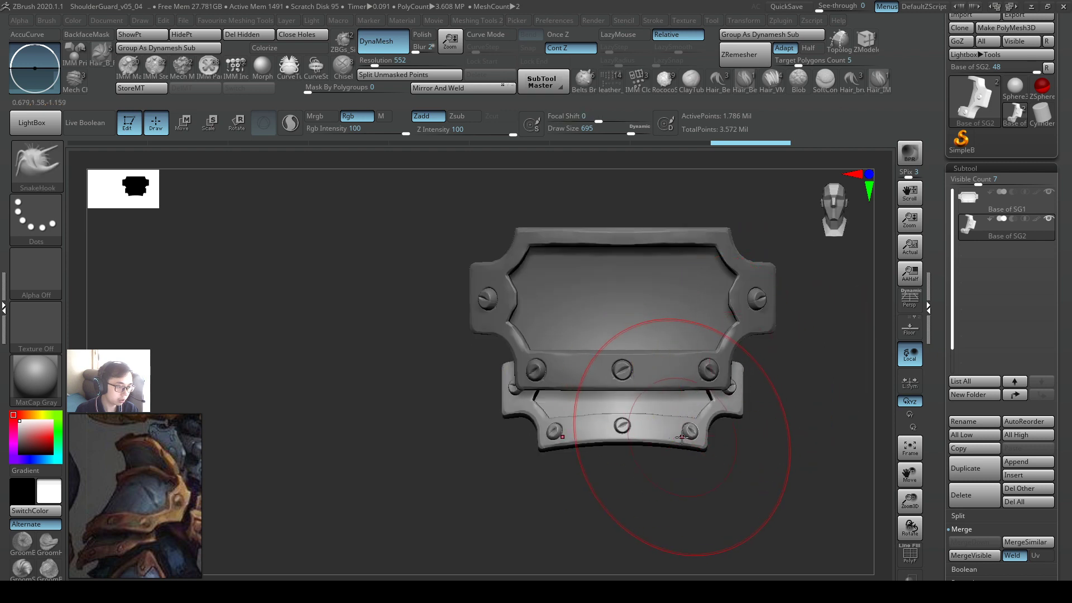
{"action": "left_click_drag", "start_coordinate": [678, 442], "coordinate": [672, 467]}
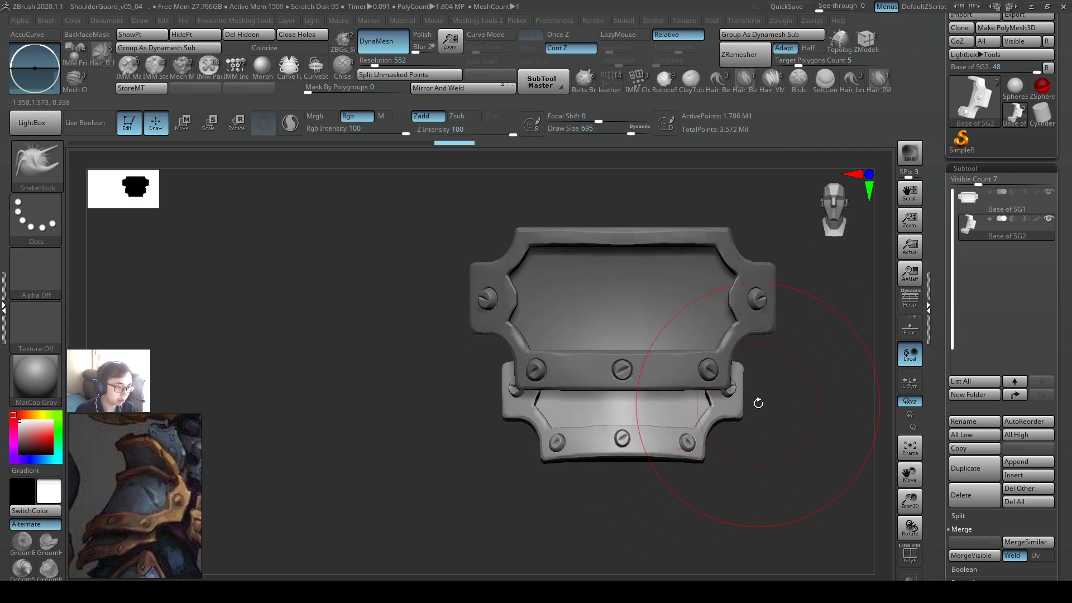
- Pull the lower plate's side tabs inward at draw size 639, and flare their lower corners outward at draw size 445
{"action": "left_click_drag", "start_coordinate": [802, 364], "coordinate": [634, 439], "text": "alt"}
{"action": "key", "text": "s"}
{"action": "key", "text": "u"}
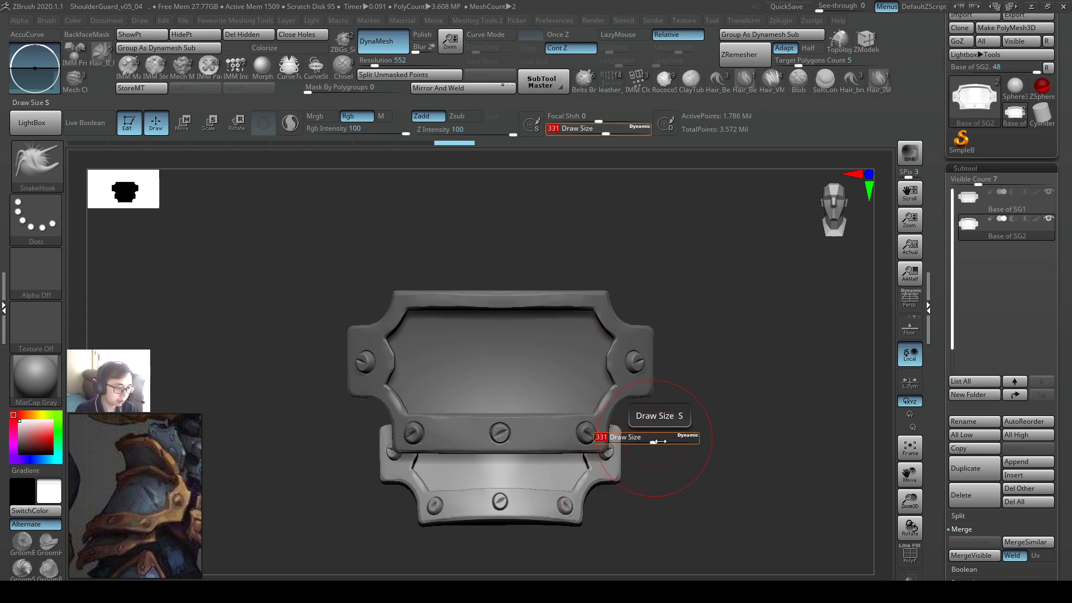
{"action": "key", "text": "space"}
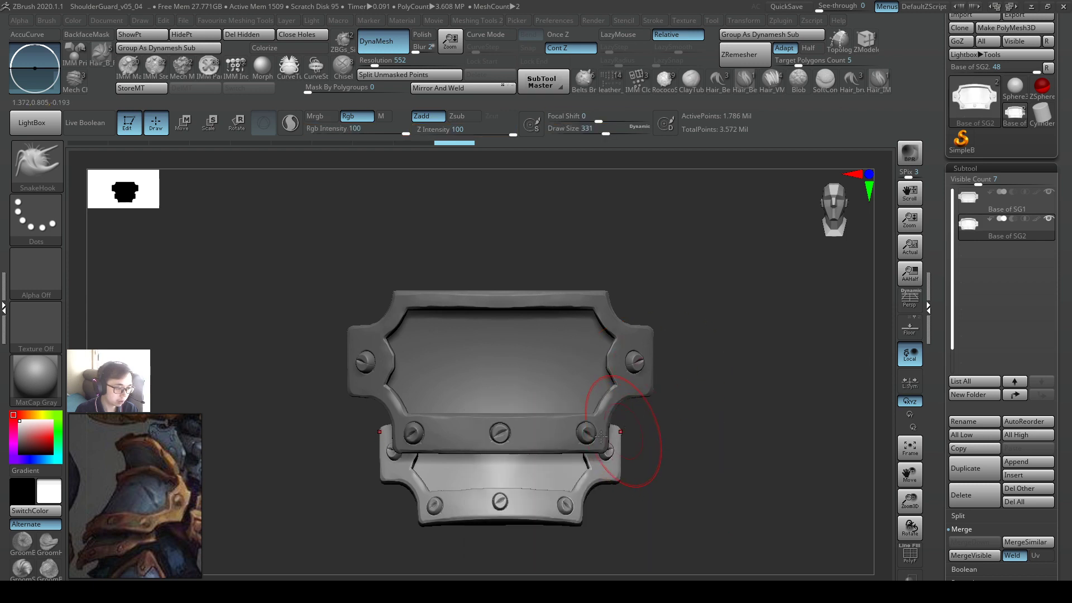
{"action": "key", "text": "s"}
{"action": "left_click_drag", "start_coordinate": [651, 424], "coordinate": [688, 425]}
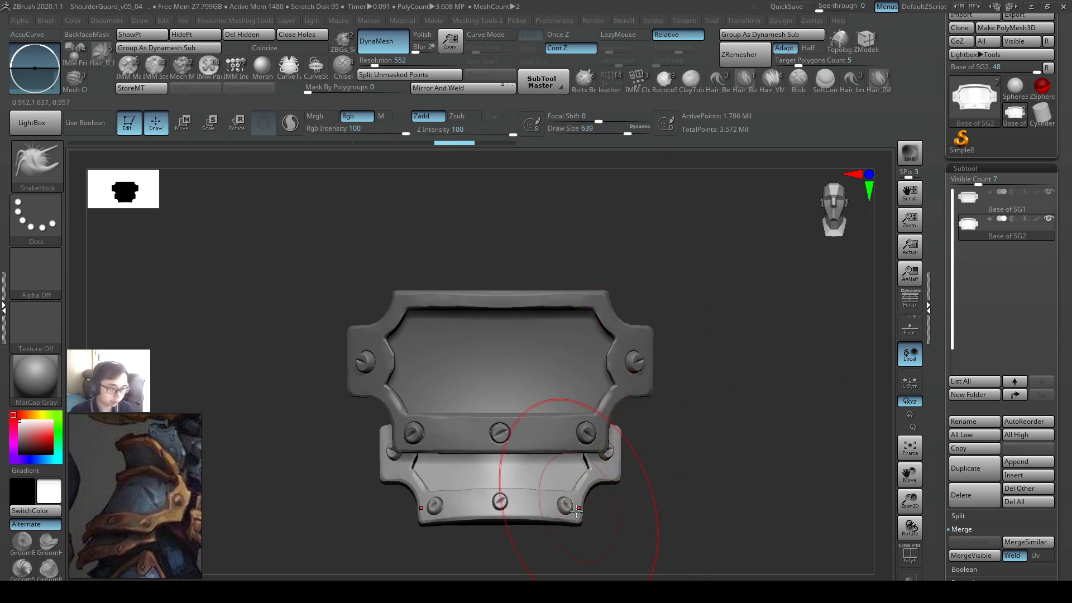
{"action": "left_click_drag", "start_coordinate": [616, 430], "coordinate": [610, 431]}
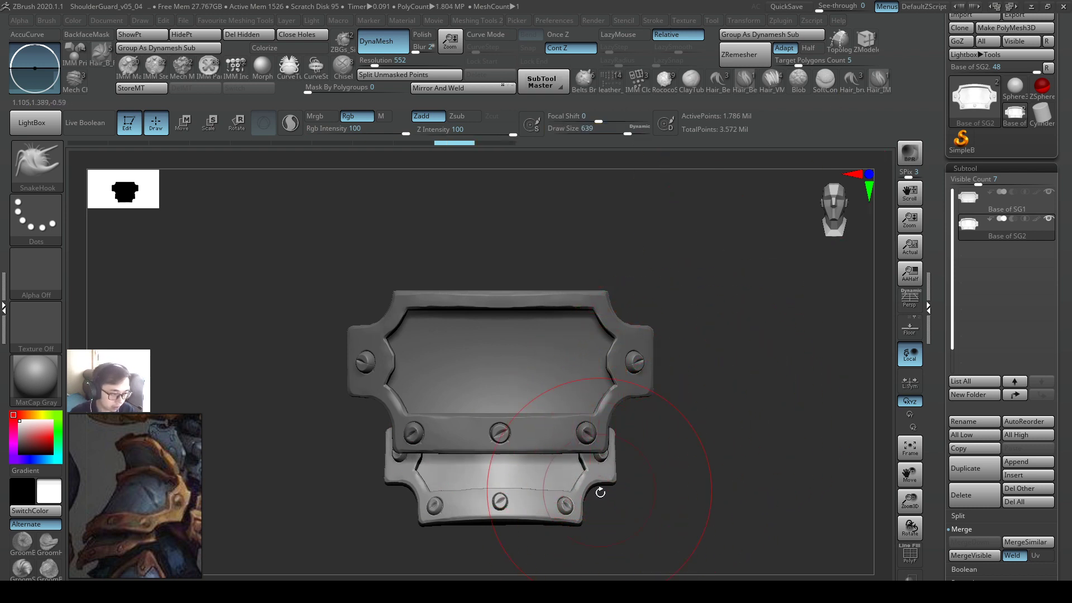
{"action": "key", "text": "s"}
{"action": "mouse_move", "coordinate": [611, 476]}
{"action": "left_mouse_down"}
{"action": "mouse_move", "coordinate": [599, 478]}
{"action": "mouse_move", "coordinate": [611, 480]}
{"action": "left_mouse_up"}
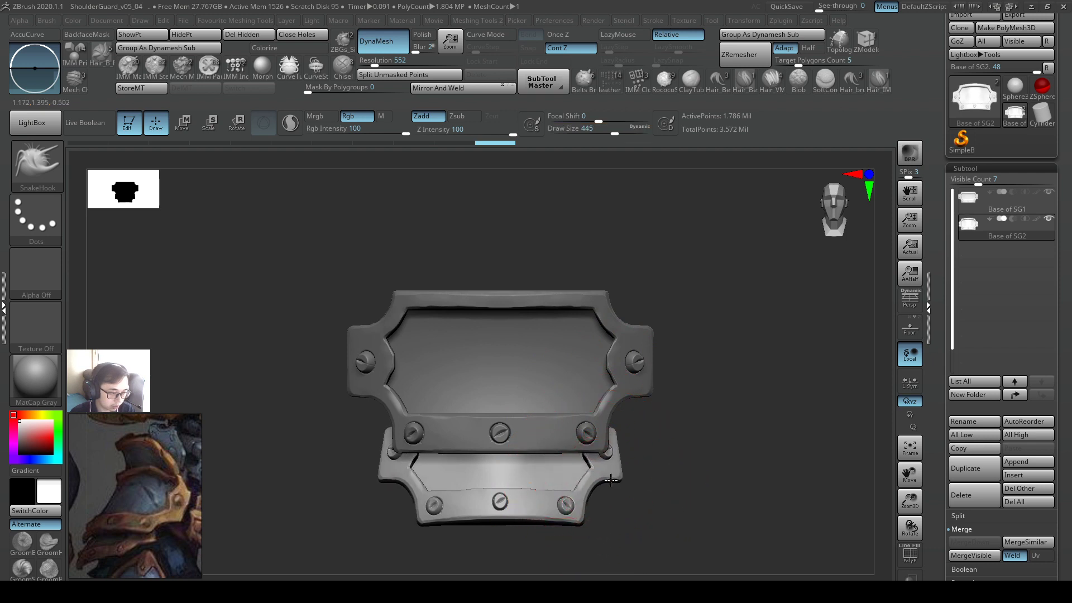
- Pull the lower plate's bottom corners slightly outward and its side tabs inward with the SnakeHook brush at draw size 695
{"action": "key", "text": "s"}
{"action": "left_click_drag", "start_coordinate": [568, 515], "coordinate": [543, 513]}
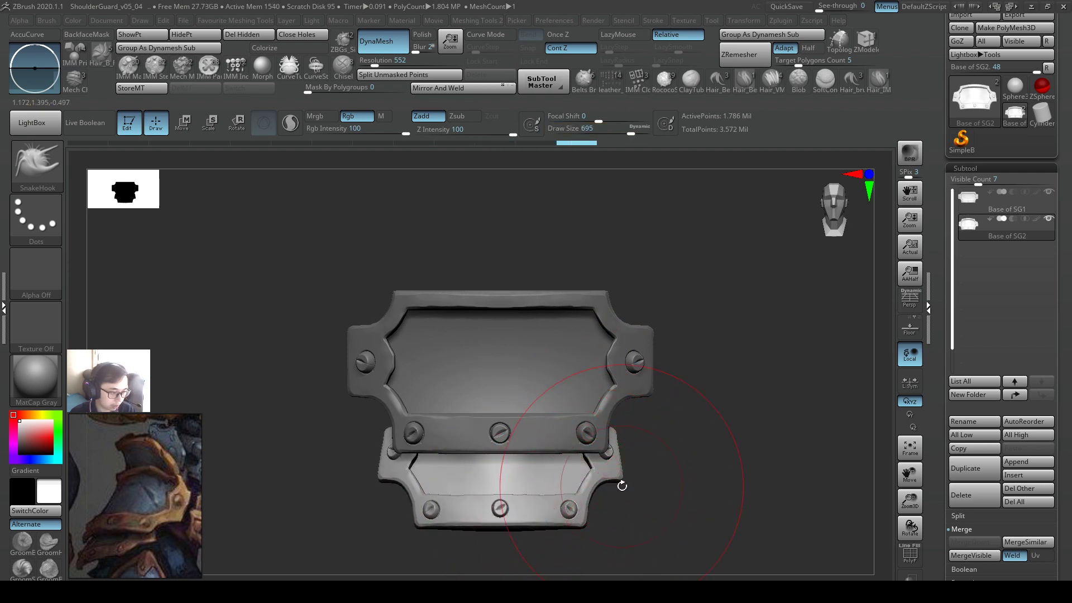
{"action": "mouse_move", "coordinate": [622, 486]}
{"action": "left_mouse_down"}
{"action": "mouse_move", "coordinate": [553, 484]}
{"action": "mouse_move", "coordinate": [621, 482]}
{"action": "mouse_move", "coordinate": [559, 483]}
{"action": "mouse_move", "coordinate": [608, 482]}
{"action": "left_mouse_up"}
- Try to flare the lower plate's bottom corners outward from a three-quarter view with the SnakeHook brush at draw size 639
{"action": "mouse_move", "coordinate": [653, 450]}
{"action": "left_mouse_down"}
{"action": "mouse_move", "coordinate": [581, 444]}
{"action": "mouse_move", "coordinate": [692, 452]}
{"action": "mouse_move", "coordinate": [648, 481]}
{"action": "mouse_move", "coordinate": [718, 455]}
{"action": "left_mouse_up"}
{"action": "key", "text": "s"}
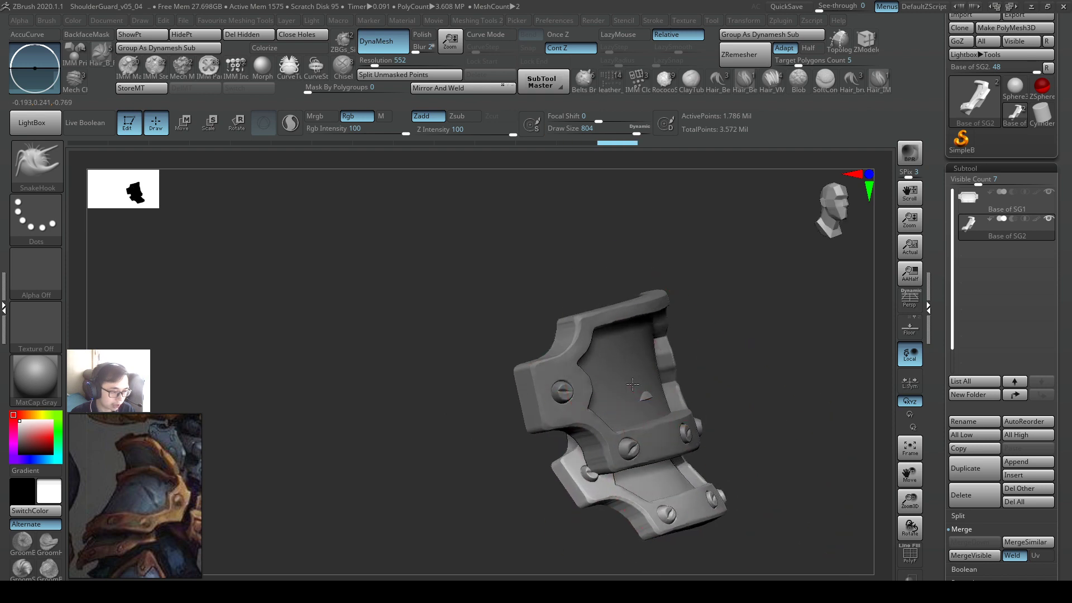
{"action": "key", "text": "s"}
{"action": "mouse_move", "coordinate": [633, 385]}
{"action": "left_mouse_down"}
{"action": "mouse_move", "coordinate": [693, 533]}
{"action": "mouse_move", "coordinate": [822, 517]}
{"action": "left_mouse_up"}
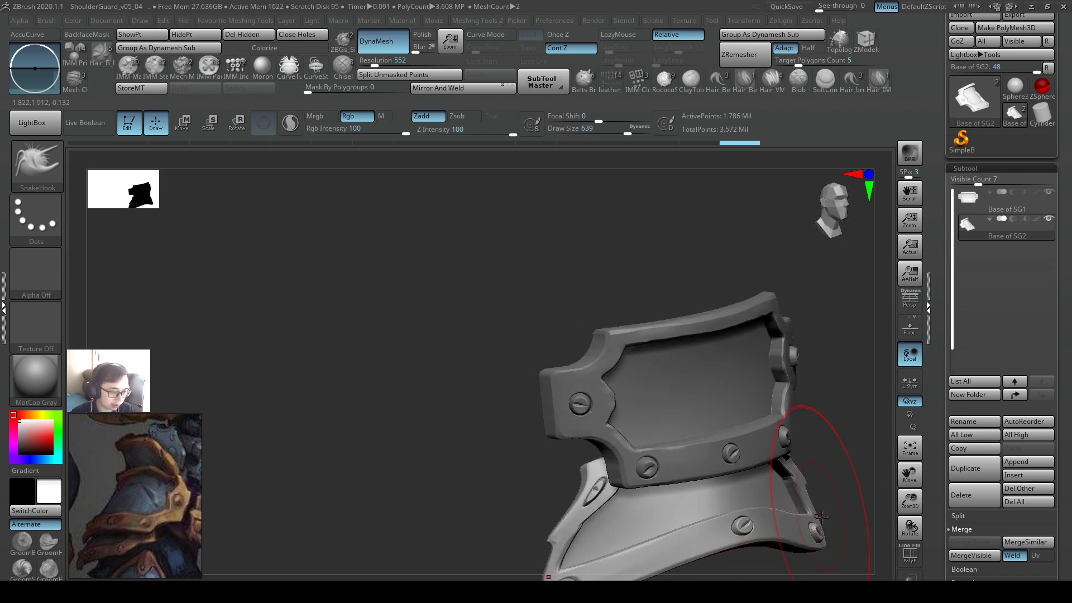
{"action": "right_click_drag", "start_coordinate": [821, 517], "coordinate": [615, 404], "text": "alt"}
{"action": "key", "text": "ctrl+z"}
{"action": "key", "text": "ctrl+z"}
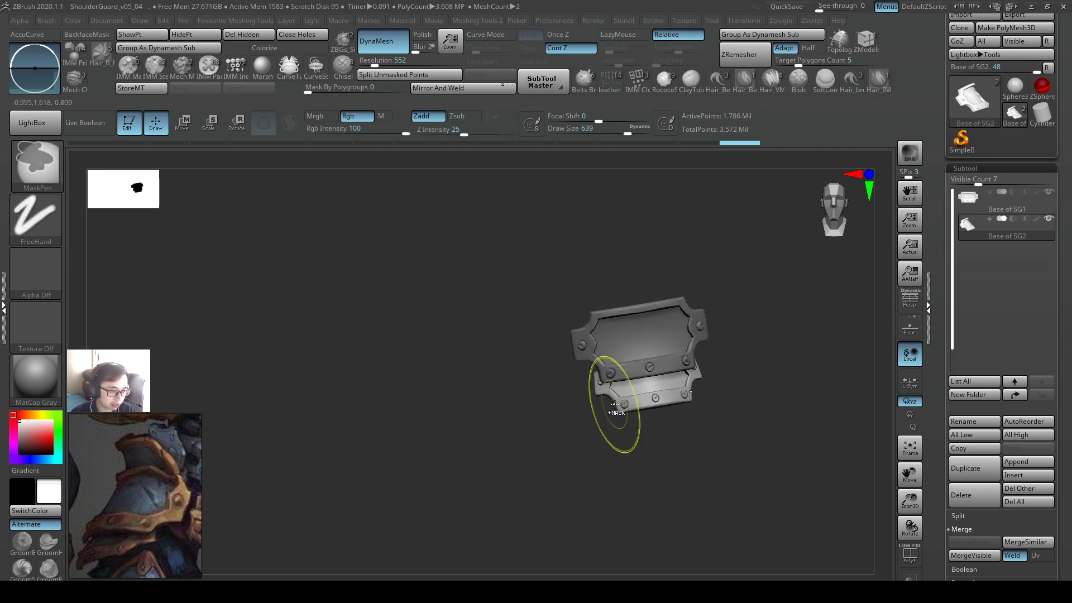
- Pull the tips of the lower plate's side tabs outward and upward in front view, using the SnakeHook brush at draw size 379
{"action": "right_click_drag", "start_coordinate": [751, 438], "coordinate": [783, 447], "text": "shift"}
{"action": "mouse_move", "coordinate": [706, 397]}
{"action": "right_mouse_down", "text": "ctrl"}
{"action": "mouse_move", "coordinate": [728, 405]}
{"action": "mouse_move", "coordinate": [584, 427]}
{"action": "mouse_move", "coordinate": [751, 430]}
{"action": "mouse_move", "coordinate": [641, 416]}
{"action": "mouse_move", "coordinate": [670, 419]}
{"action": "mouse_move", "coordinate": [655, 412]}
{"action": "mouse_move", "coordinate": [667, 461]}
{"action": "mouse_move", "coordinate": [679, 440]}
{"action": "mouse_move", "coordinate": [646, 419]}
{"action": "mouse_move", "coordinate": [677, 414]}
{"action": "mouse_move", "coordinate": [558, 432]}
{"action": "right_mouse_up", "text": "ctrl"}
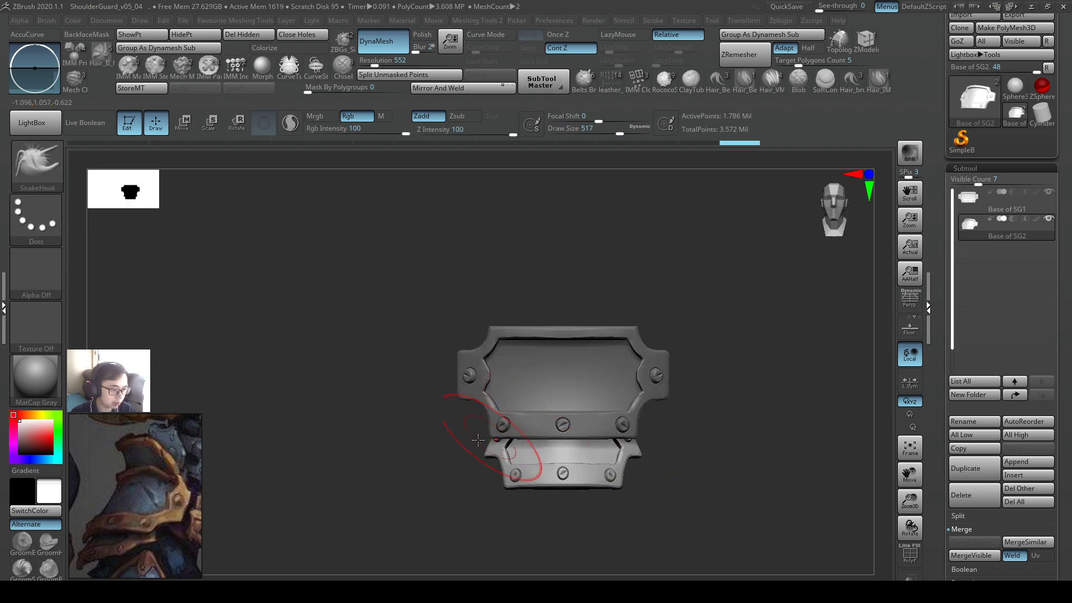
{"action": "mouse_move", "coordinate": [540, 489]}
{"action": "right_mouse_down", "text": "ctrl"}
{"action": "mouse_move", "coordinate": [642, 460]}
{"action": "mouse_move", "coordinate": [655, 445]}
{"action": "right_mouse_up", "text": "ctrl"}
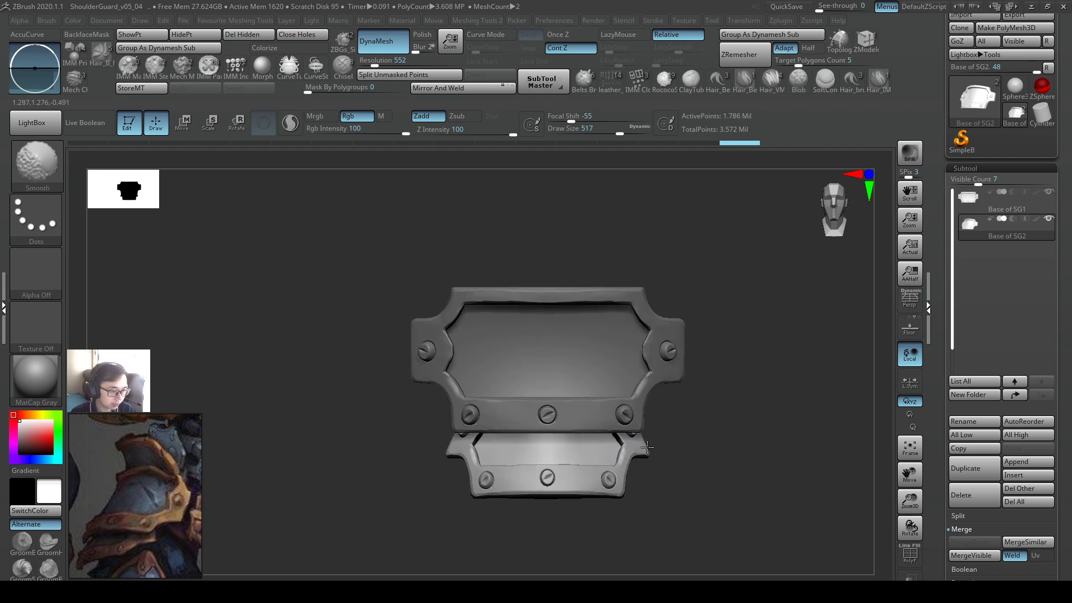
{"action": "key", "text": "w"}
{"action": "left_click_drag", "start_coordinate": [507, 436], "coordinate": [501, 436]}
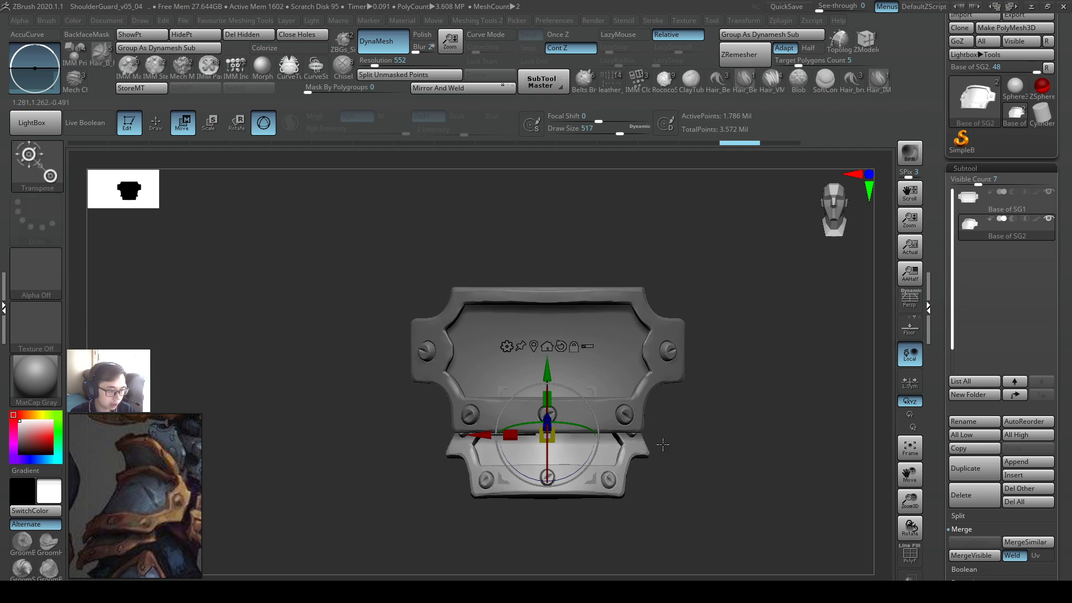
{"action": "key", "text": "q"}
{"action": "key", "text": "s"}
{"action": "left_click_drag", "start_coordinate": [646, 450], "coordinate": [653, 449]}
{"action": "key", "text": "s"}
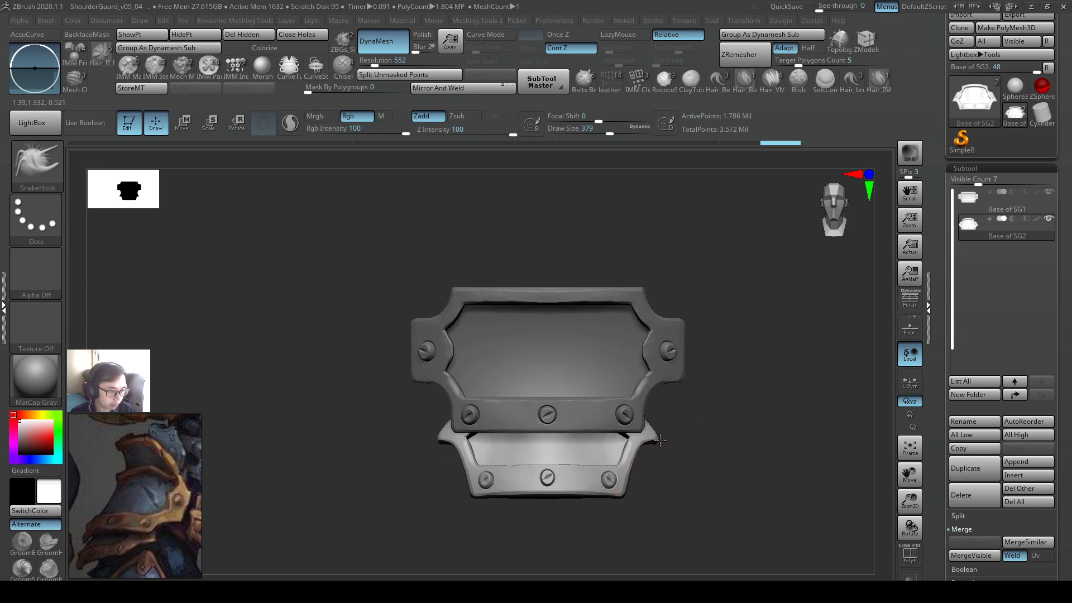
{"action": "mouse_move", "coordinate": [658, 441]}
{"action": "left_mouse_down"}
{"action": "mouse_move", "coordinate": [677, 442]}
{"action": "mouse_move", "coordinate": [648, 445]}
{"action": "left_mouse_up"}
{"action": "key", "text": "ctrl+z"}
- Adjust the lower plate's side profile beneath the upper plate with the SnakeHook brush at draw size 1000
{"action": "right_click_drag", "start_coordinate": [648, 444], "coordinate": [593, 436]}
{"action": "key", "text": "s"}
{"action": "left_click_drag", "start_coordinate": [635, 418], "coordinate": [650, 437]}
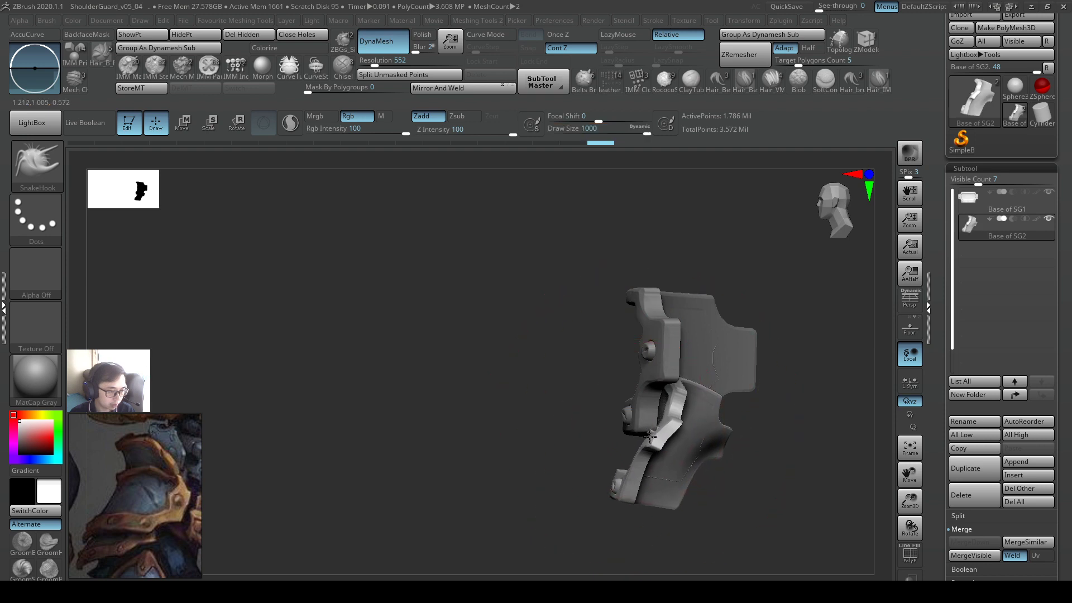
{"action": "right_click_drag", "start_coordinate": [649, 435], "coordinate": [703, 429]}
{"action": "mouse_move", "coordinate": [710, 427]}
{"action": "left_mouse_down", "text": "shift"}
{"action": "mouse_move", "coordinate": [660, 435]}
{"action": "mouse_move", "coordinate": [740, 424]}
{"action": "mouse_move", "coordinate": [633, 440]}
{"action": "mouse_move", "coordinate": [754, 430]}
{"action": "mouse_move", "coordinate": [797, 441]}
{"action": "mouse_move", "coordinate": [714, 461]}
{"action": "left_mouse_up", "text": "shift"}
- Nudge the lower plate's inner face slightly downward from a three-quarter view with the SnakeHook brush at draw size 784
{"action": "key", "text": "s"}
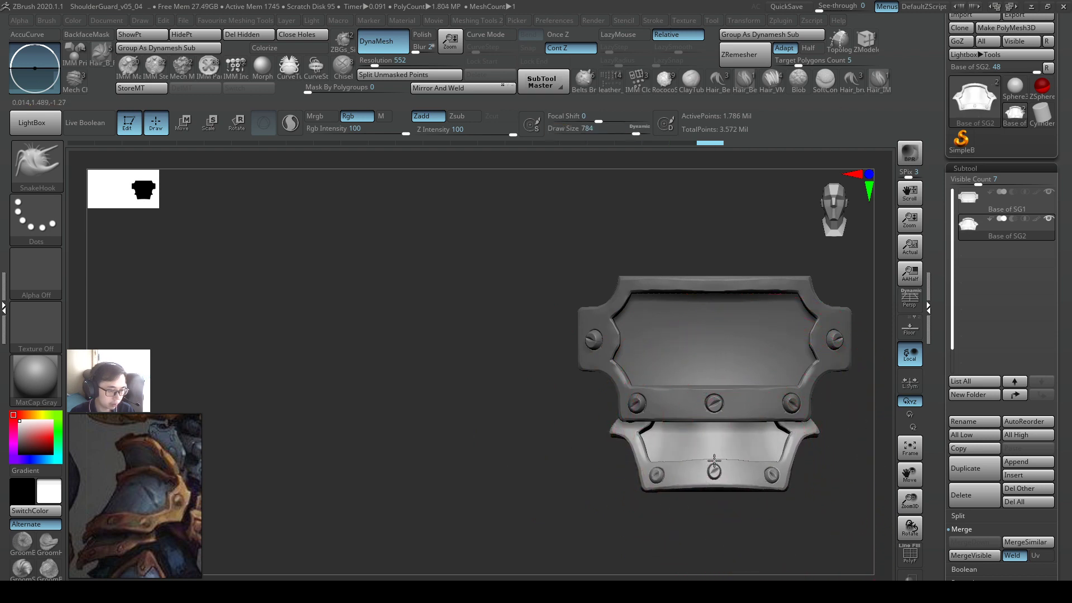
{"action": "right_click_drag", "start_coordinate": [714, 460], "coordinate": [583, 444]}
{"action": "mouse_move", "coordinate": [584, 444]}
{"action": "right_mouse_down"}
{"action": "mouse_move", "coordinate": [509, 446]}
{"action": "mouse_move", "coordinate": [545, 433]}
{"action": "mouse_move", "coordinate": [646, 434]}
{"action": "mouse_move", "coordinate": [554, 429]}
{"action": "mouse_move", "coordinate": [603, 431]}
{"action": "mouse_move", "coordinate": [599, 455]}
{"action": "right_mouse_up"}
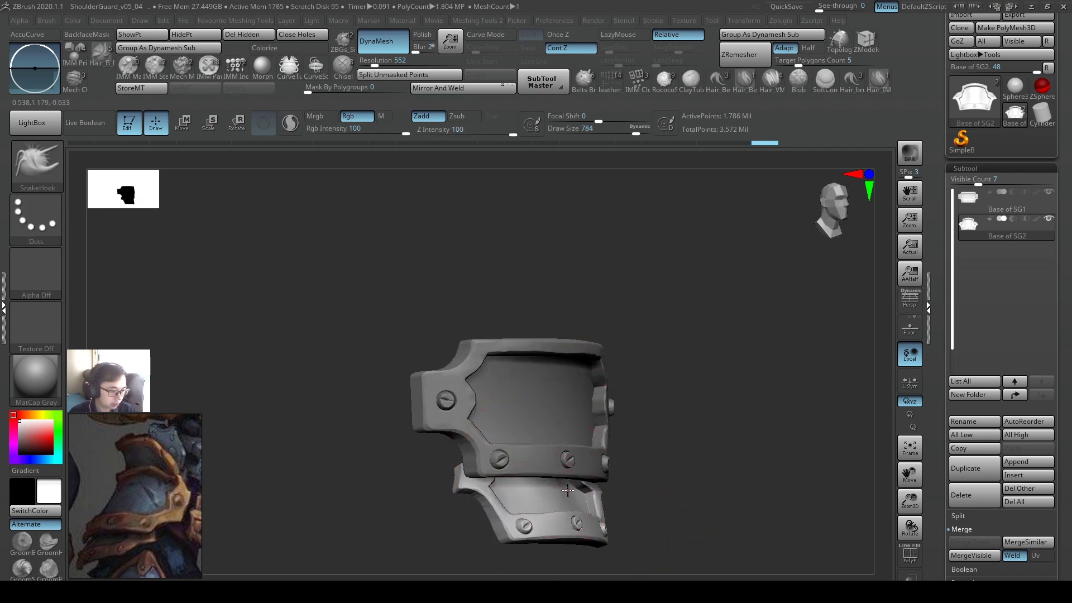
{"action": "left_click_drag", "start_coordinate": [568, 490], "coordinate": [572, 495]}
{"action": "mouse_move", "coordinate": [592, 487]}
{"action": "right_mouse_down"}
{"action": "mouse_move", "coordinate": [688, 471]}
{"action": "mouse_move", "coordinate": [640, 456]}
{"action": "right_mouse_up"}
{"action": "mouse_move", "coordinate": [640, 455]}
{"action": "right_mouse_down"}
{"action": "mouse_move", "coordinate": [584, 442]}
{"action": "mouse_move", "coordinate": [662, 467]}
{"action": "mouse_move", "coordinate": [693, 462]}
{"action": "mouse_move", "coordinate": [745, 428]}
{"action": "right_mouse_up"}
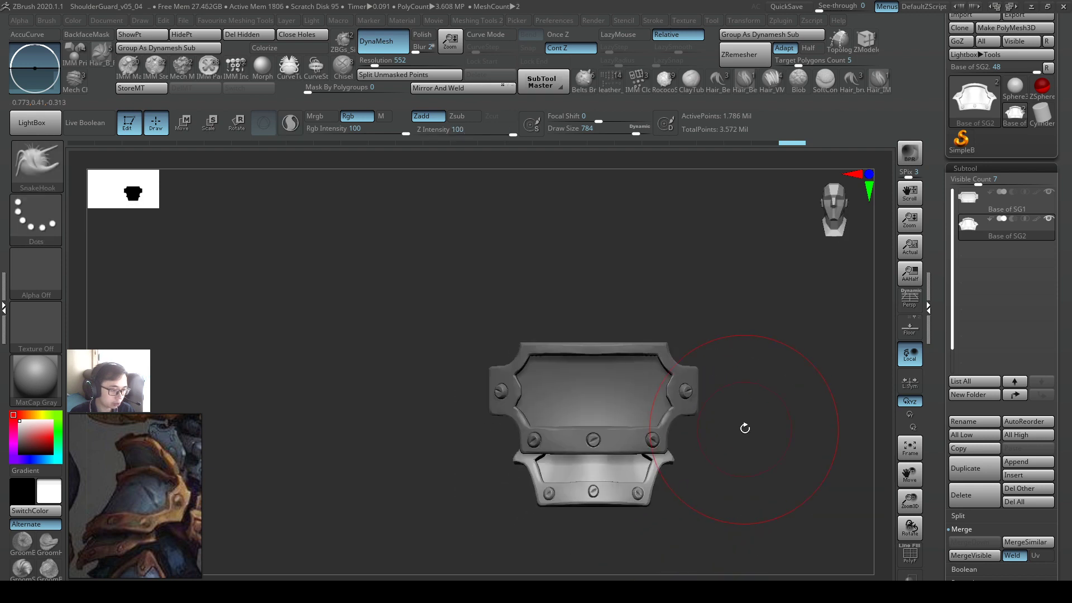
- Split the lower plate into separate subtools for each of its parts using Split To Parts
{"action": "left_click", "coordinate": [1030, 530]}
{"action": "left_click", "coordinate": [1049, 516]}
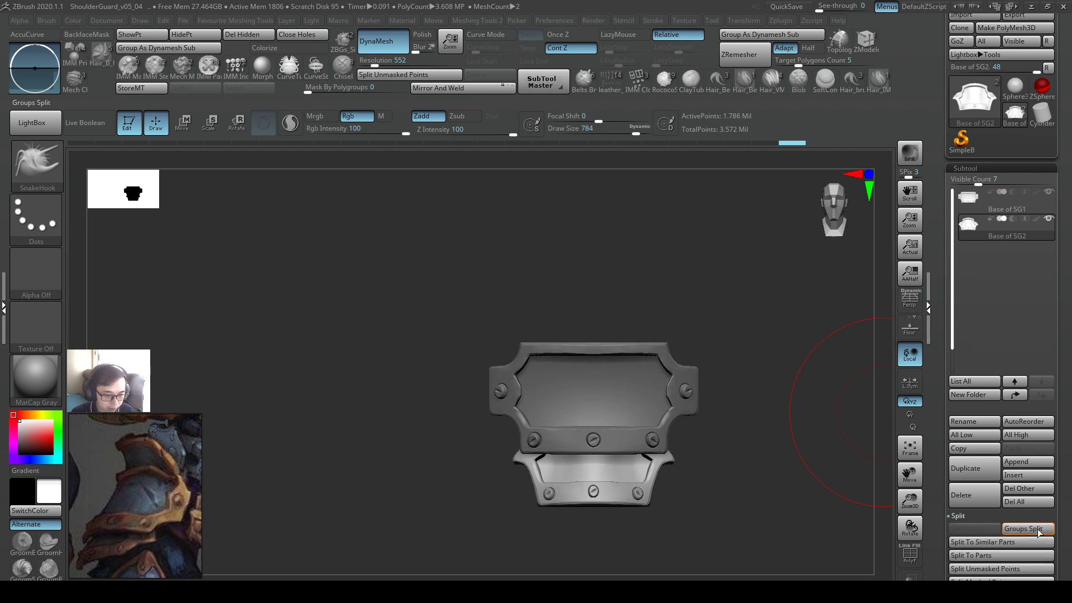
{"action": "left_click_drag", "start_coordinate": [1056, 551], "coordinate": [1060, 536]}
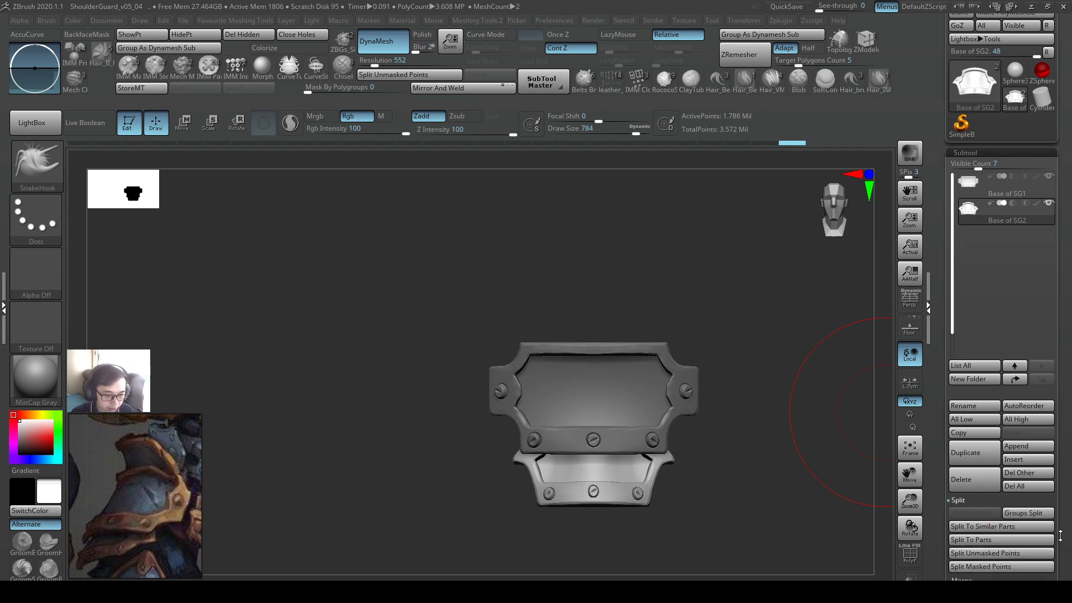
{"action": "left_click", "coordinate": [977, 540]}
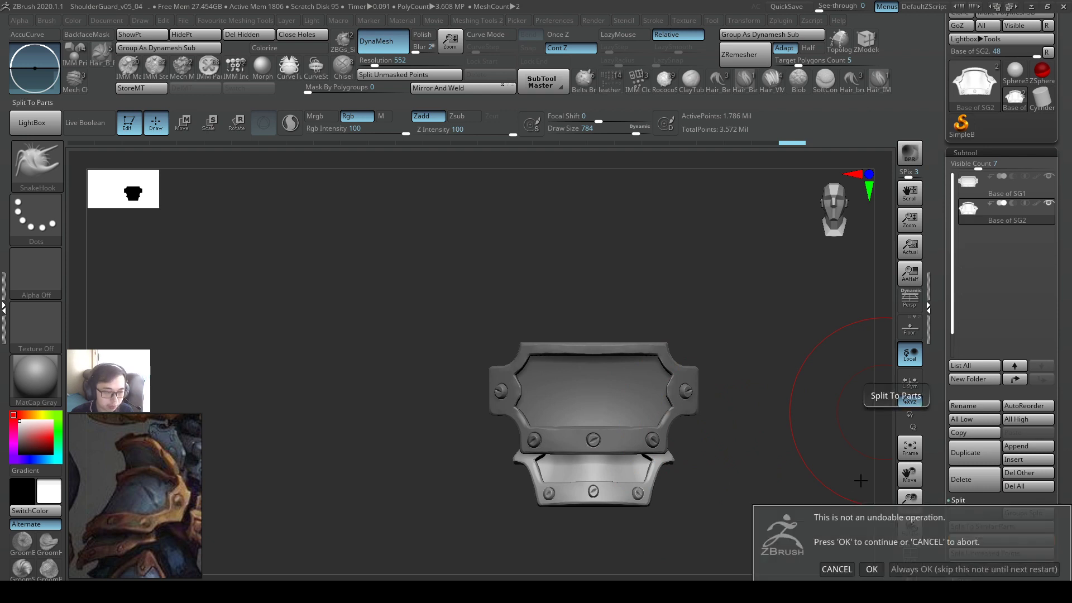
{"action": "left_click", "coordinate": [871, 569]}
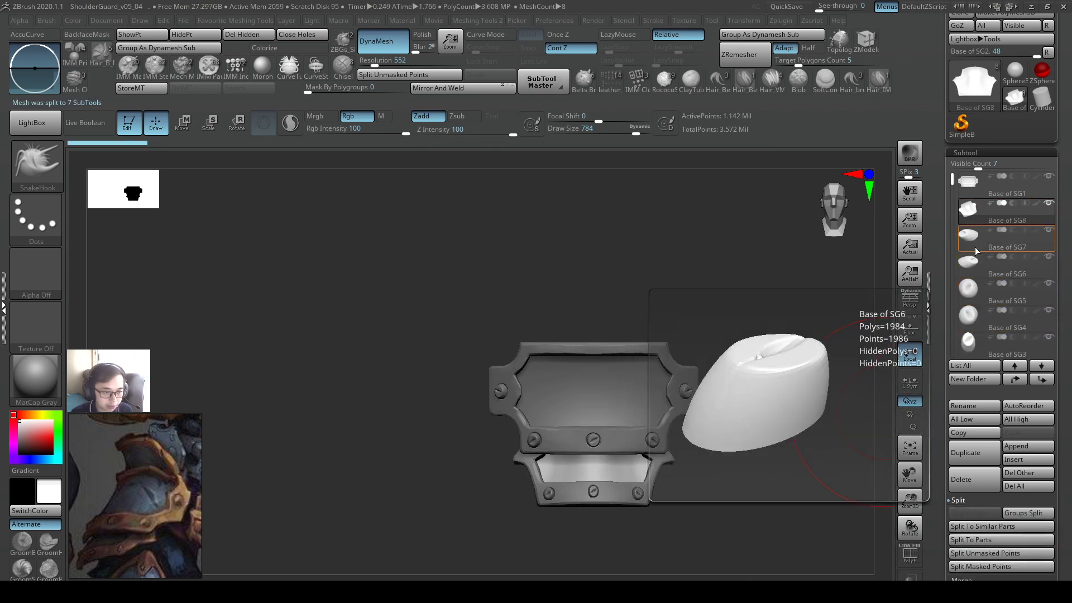
- Merge the lower plate's screw subtool Base of SG7 with the screw directly below it, Base of SG6
{"action": "left_click", "coordinate": [975, 246]}
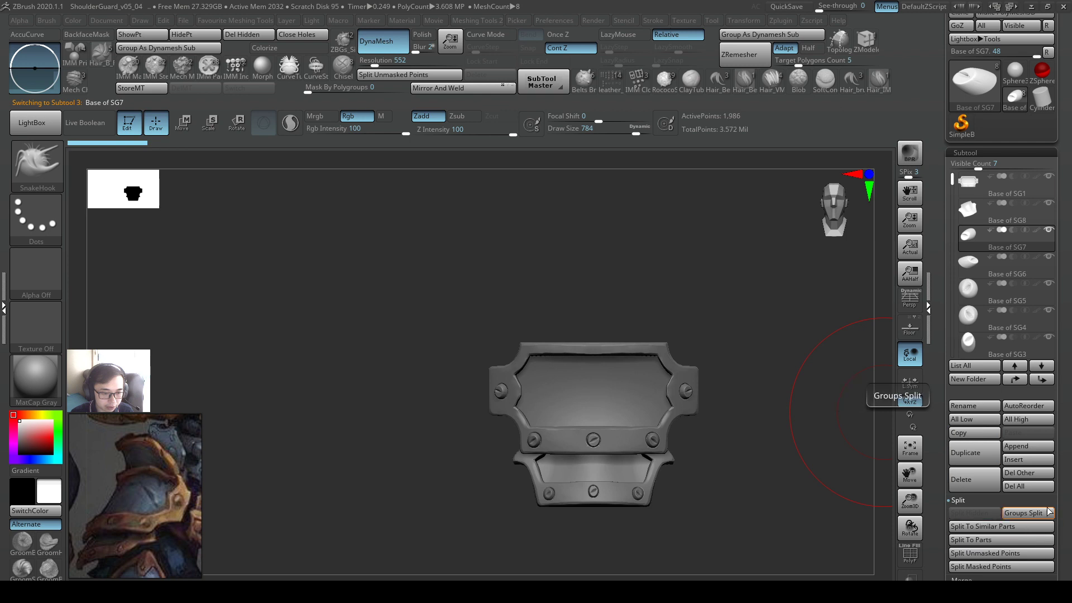
{"action": "left_click", "coordinate": [1003, 510]}
{"action": "key", "text": "Return"}
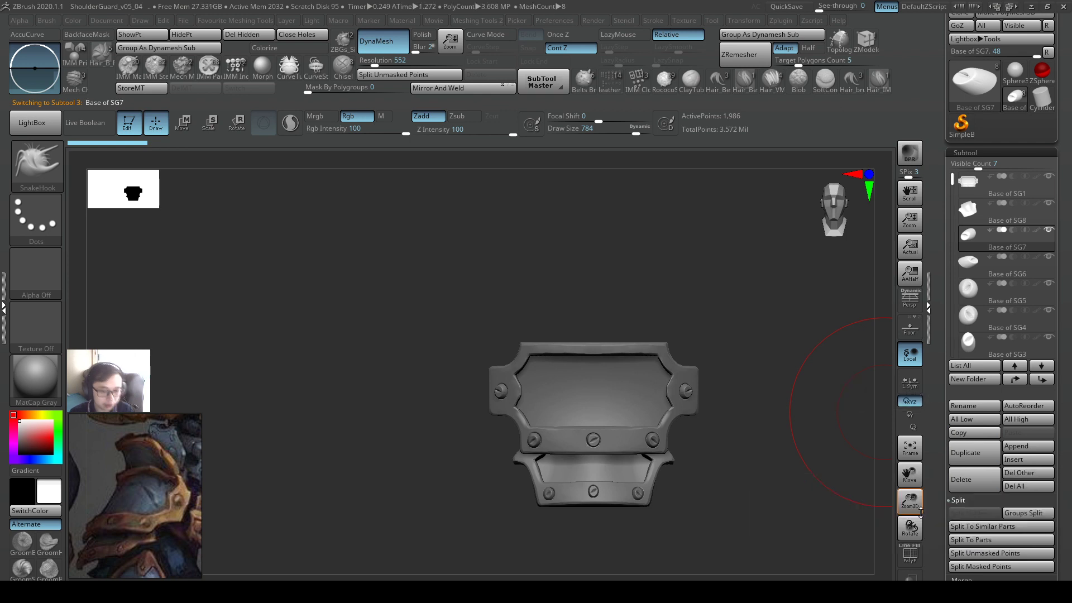
{"action": "left_click", "coordinate": [976, 492]}
{"action": "key", "text": "Escape"}
{"action": "left_click", "coordinate": [975, 500]}
{"action": "left_click", "coordinate": [972, 514]}
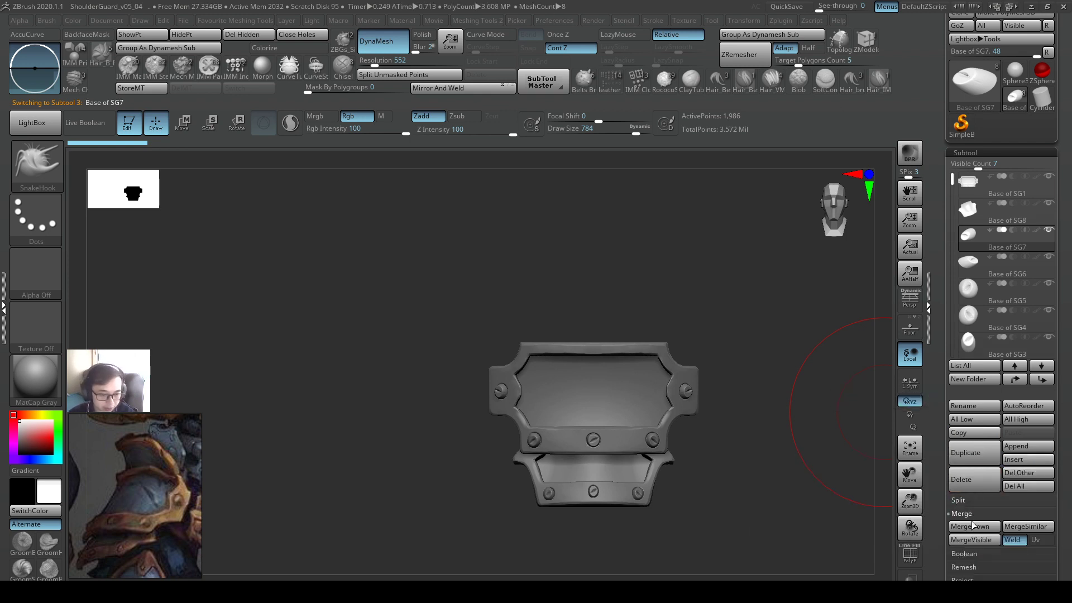
{"action": "left_click", "coordinate": [968, 528]}
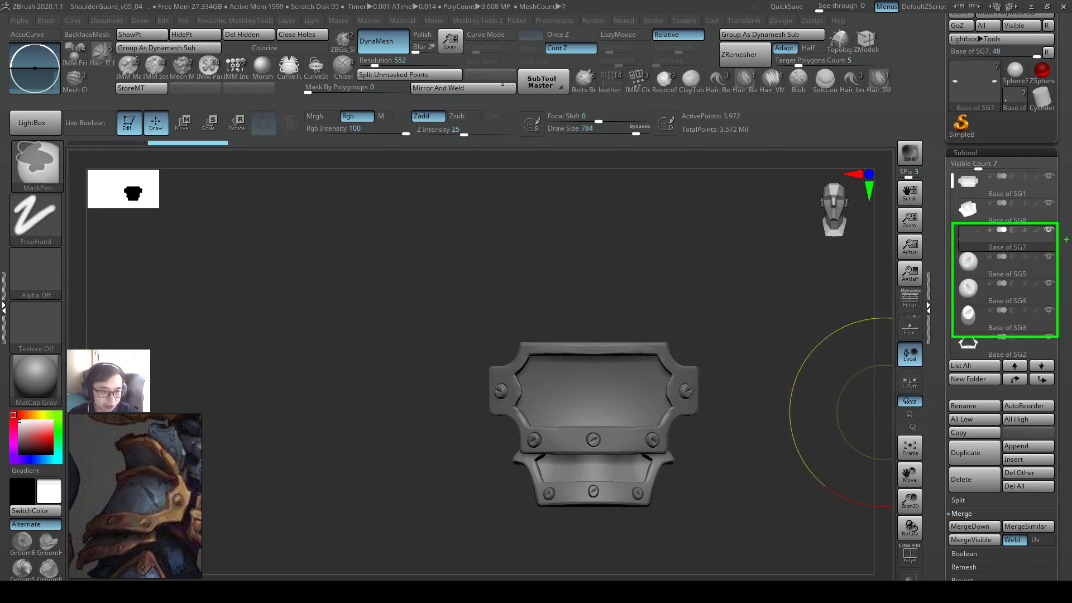
- Merge the remaining screw subtools, Base of SG5, SG4 and SG3, into the combined Base of SG7 subtool
{"action": "key", "text": "Escape"}
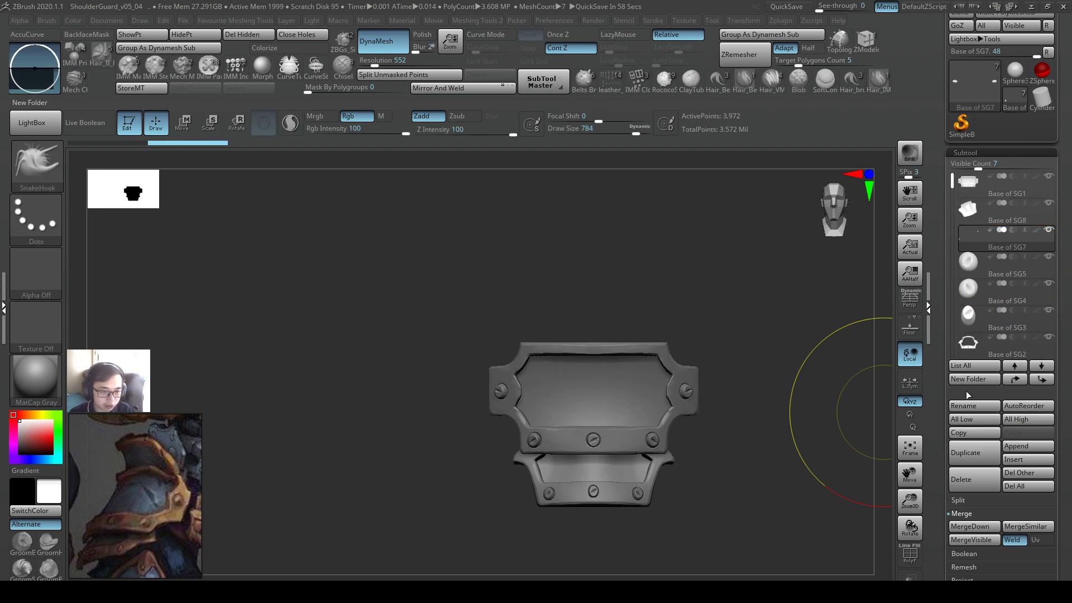
{"action": "left_click", "coordinate": [973, 527]}
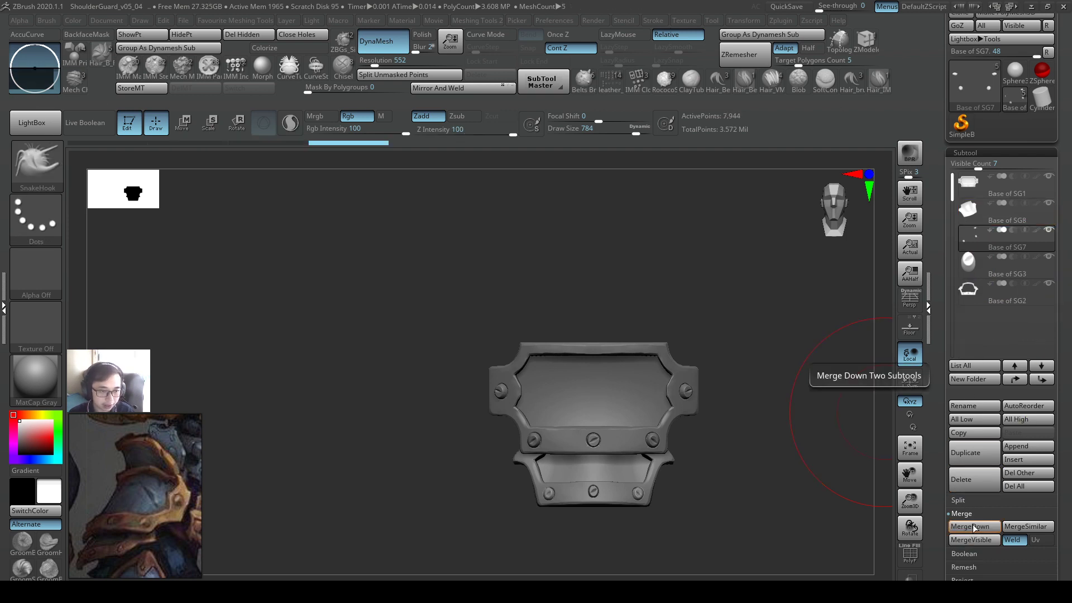
{"action": "mouse_move", "coordinate": [969, 277]}
{"action": "mouse_move", "coordinate": [970, 223]}
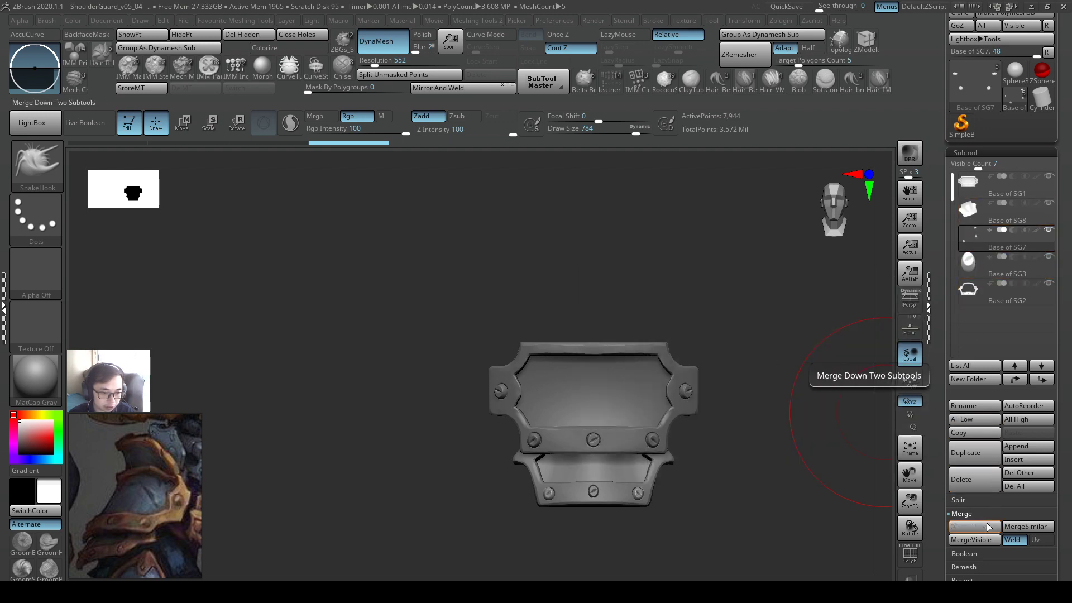
{"action": "left_click", "coordinate": [970, 526]}
- Rename the merged screws subtool to "Lower Screws"
{"action": "left_click_drag", "start_coordinate": [692, 430], "coordinate": [710, 419]}
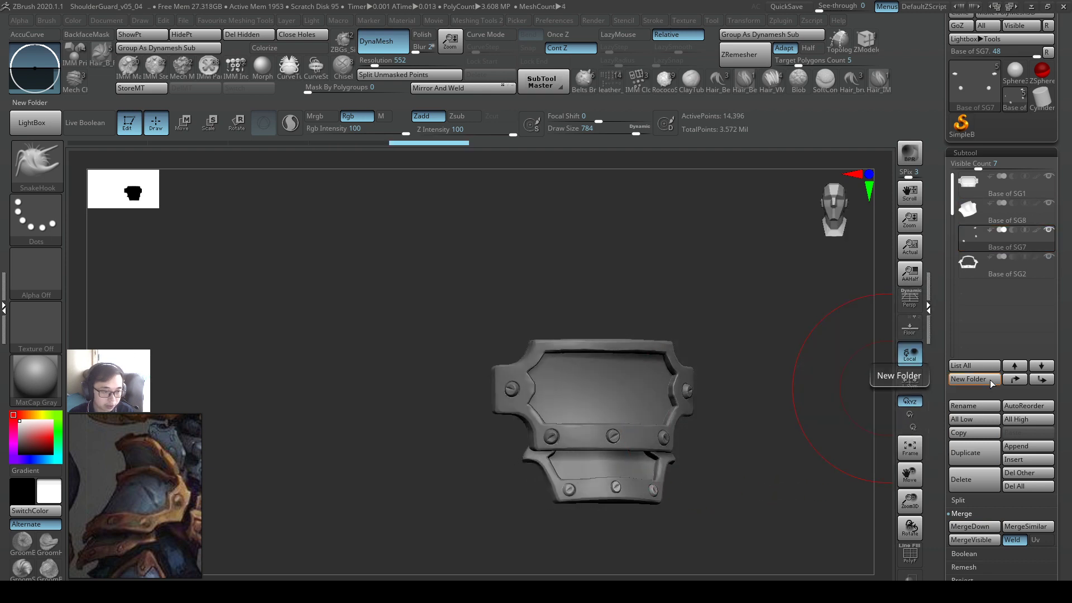
{"action": "left_click", "coordinate": [974, 404]}
{"action": "type", "text": "Low"}
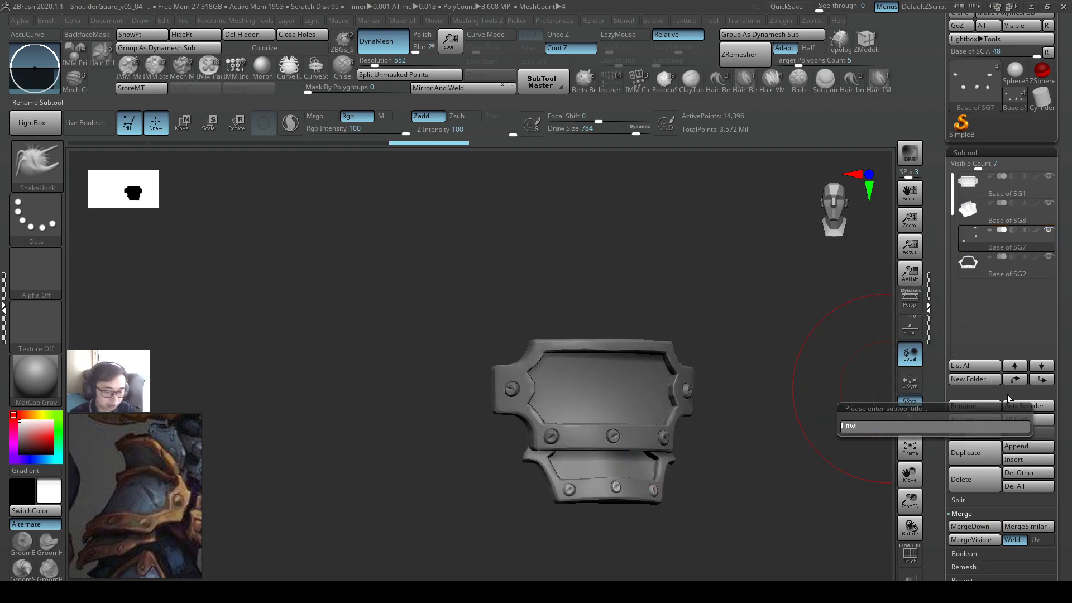
{"action": "type", "text": "er Screws"}
{"action": "key", "text": "Return"}
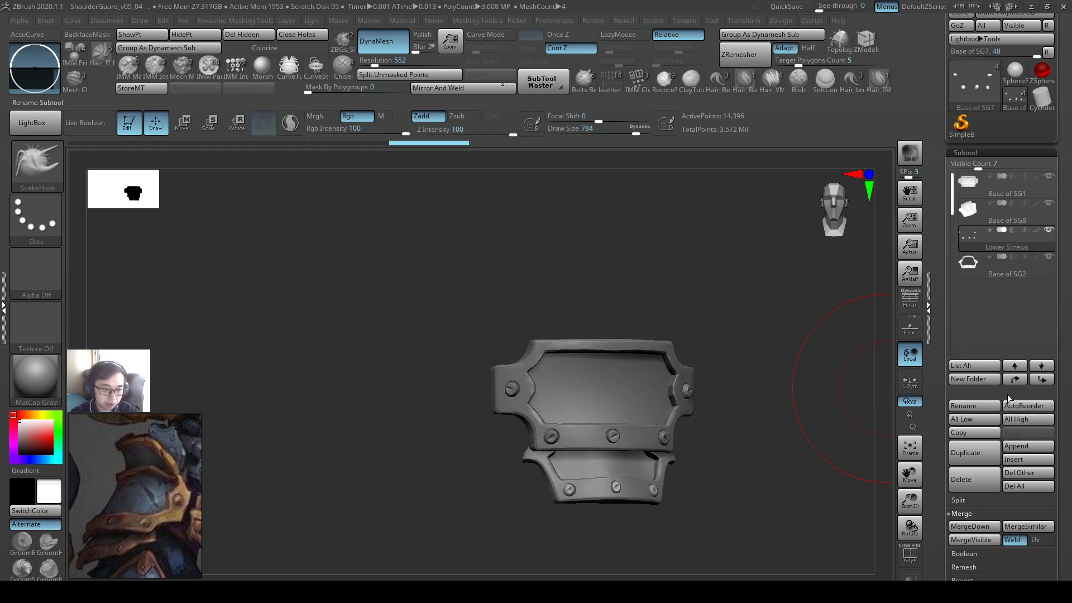
- Rename the lower plate's outer frame subtool, Base of SG2, to "Outside"
{"action": "left_click", "coordinate": [963, 218]}
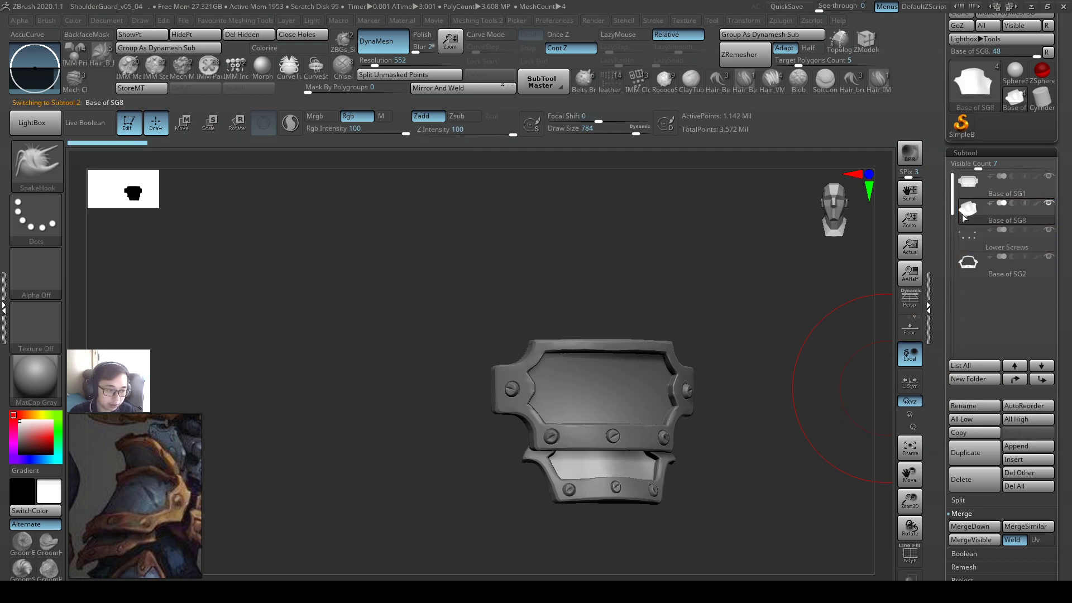
{"action": "left_click", "coordinate": [986, 274]}
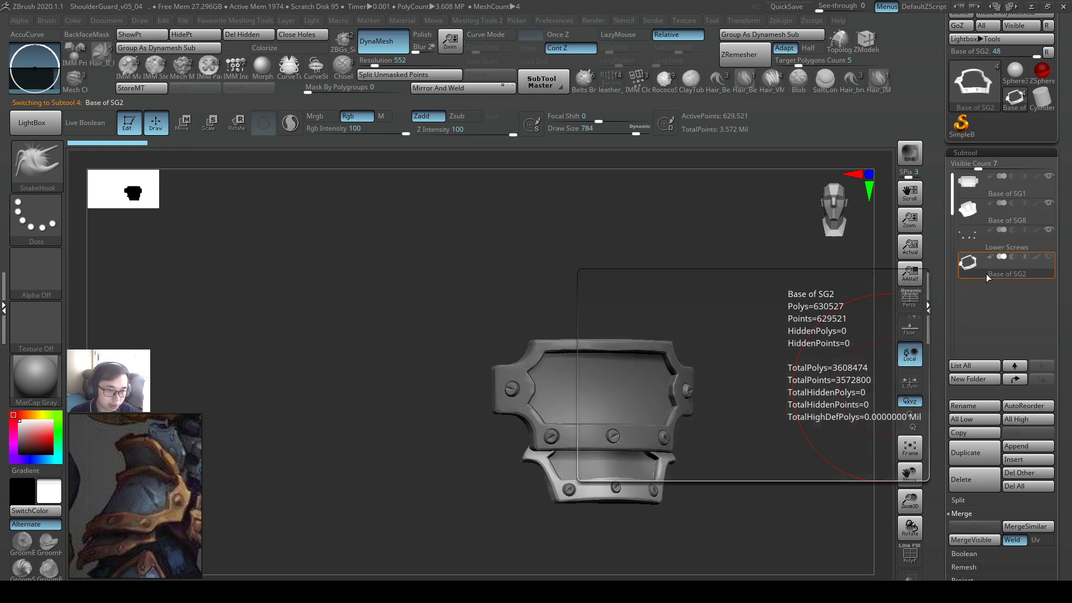
{"action": "left_click", "coordinate": [983, 406]}
{"action": "type", "text": "0"}
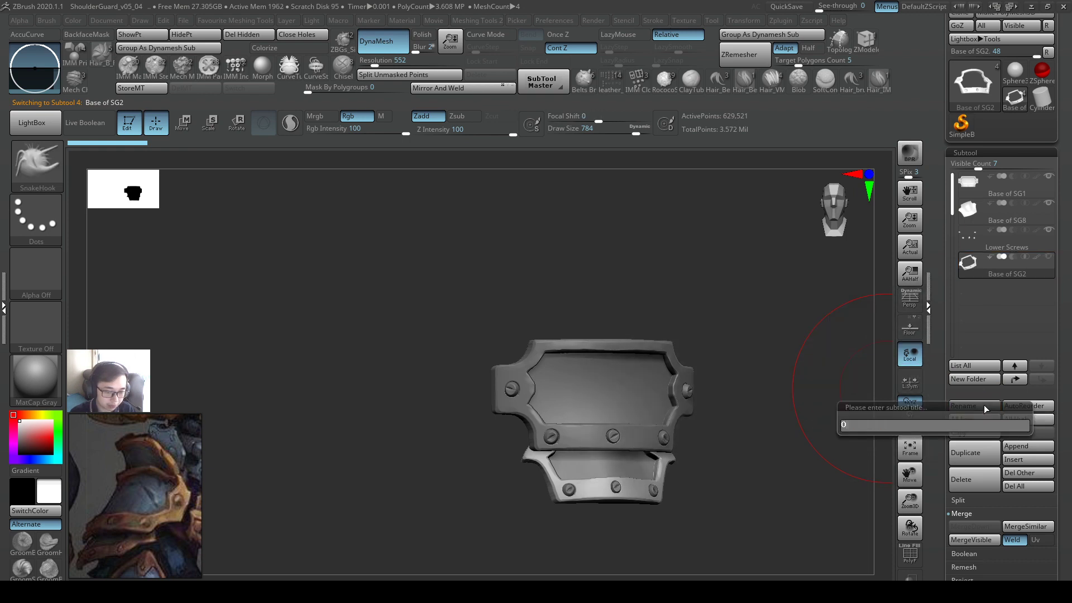
{"action": "type", "text": "utside"}
{"action": "key", "text": "Return"}
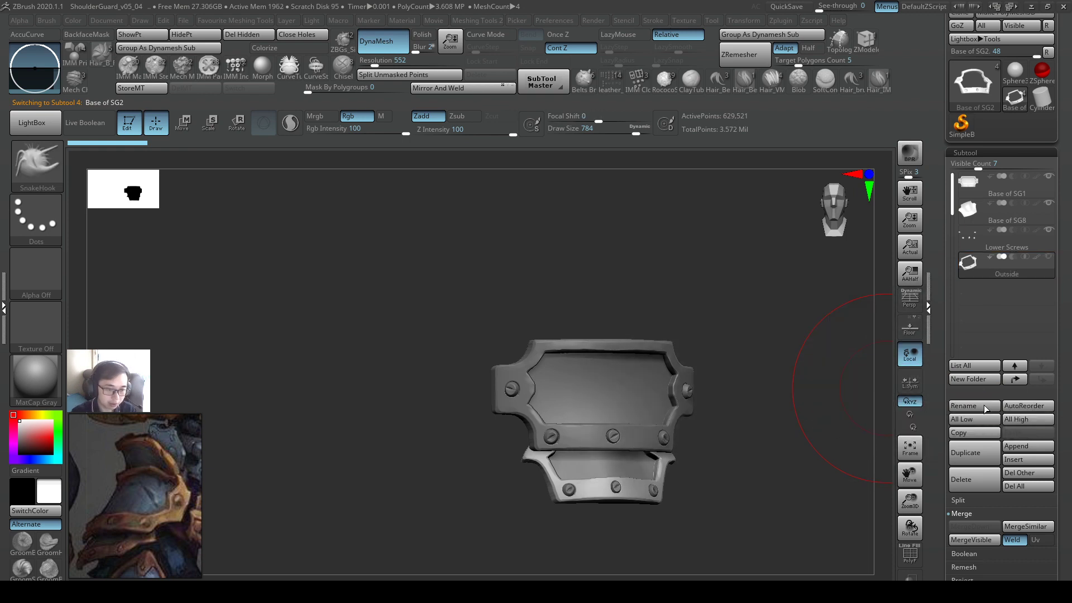
- Create a "Lower SG" folder from the lower plate's inner panel, and move the Lower Screws and Outside subtools into it
{"action": "left_click", "coordinate": [963, 216]}
{"action": "left_click", "coordinate": [972, 379]}
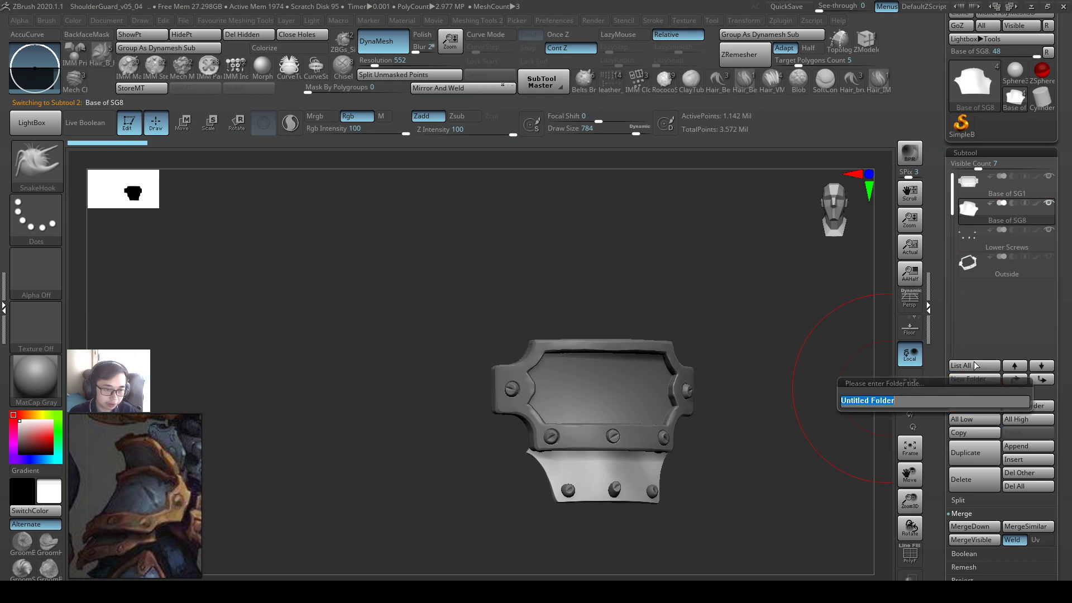
{"action": "type", "text": "Shoulder"}
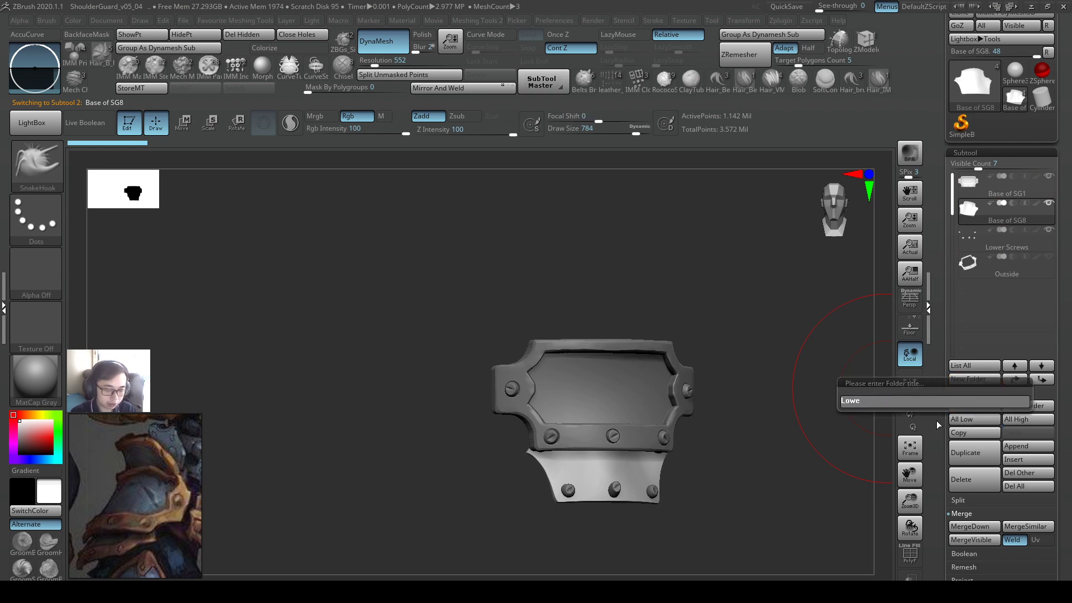
{"action": "key", "text": "Return"}
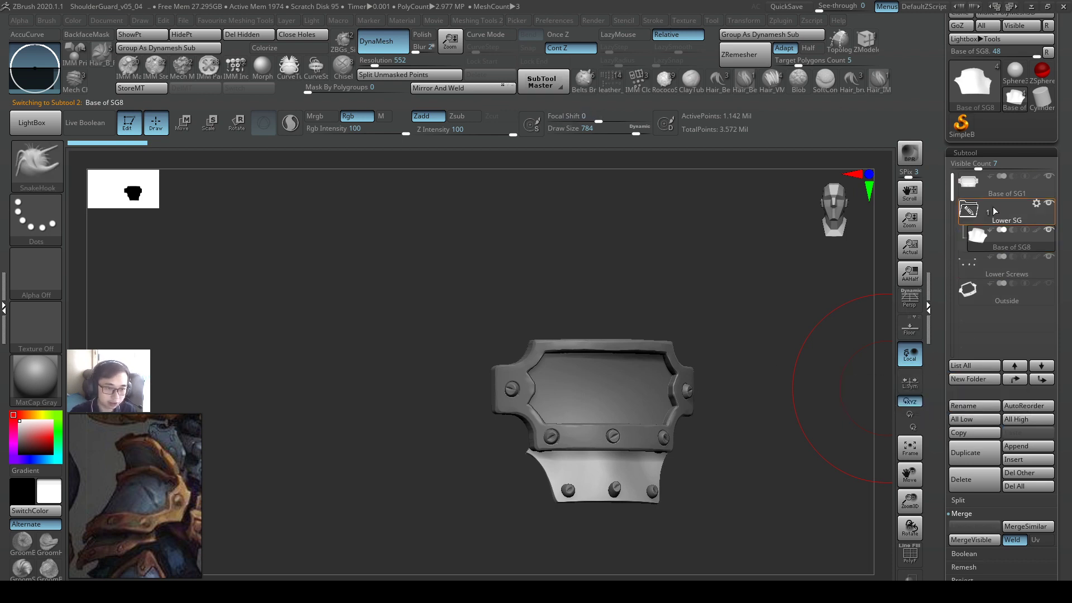
{"action": "left_click_drag", "start_coordinate": [977, 262], "coordinate": [983, 254]}
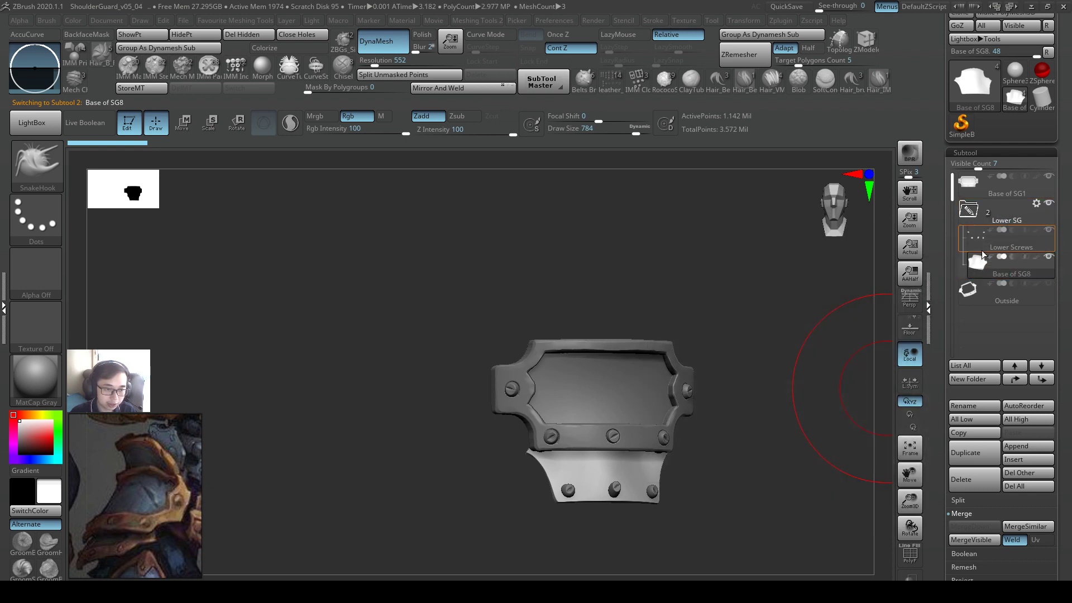
{"action": "left_click_drag", "start_coordinate": [973, 306], "coordinate": [970, 223]}
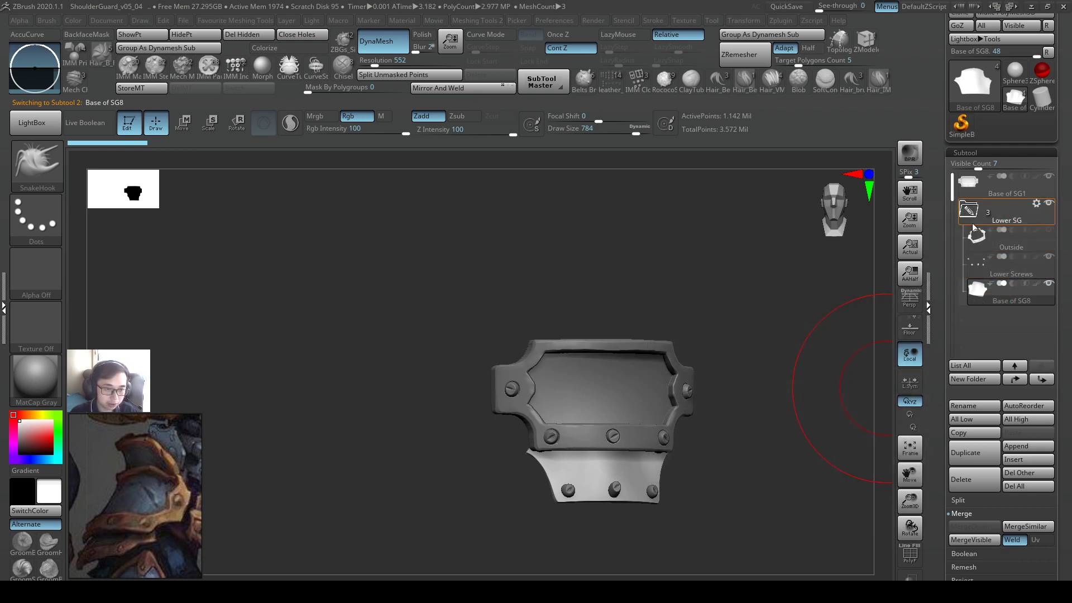
- Make every subtool in the Lower SG folder visible, and check how the folder collapses, expands and hides as a group
{"action": "left_click", "coordinate": [972, 217]}
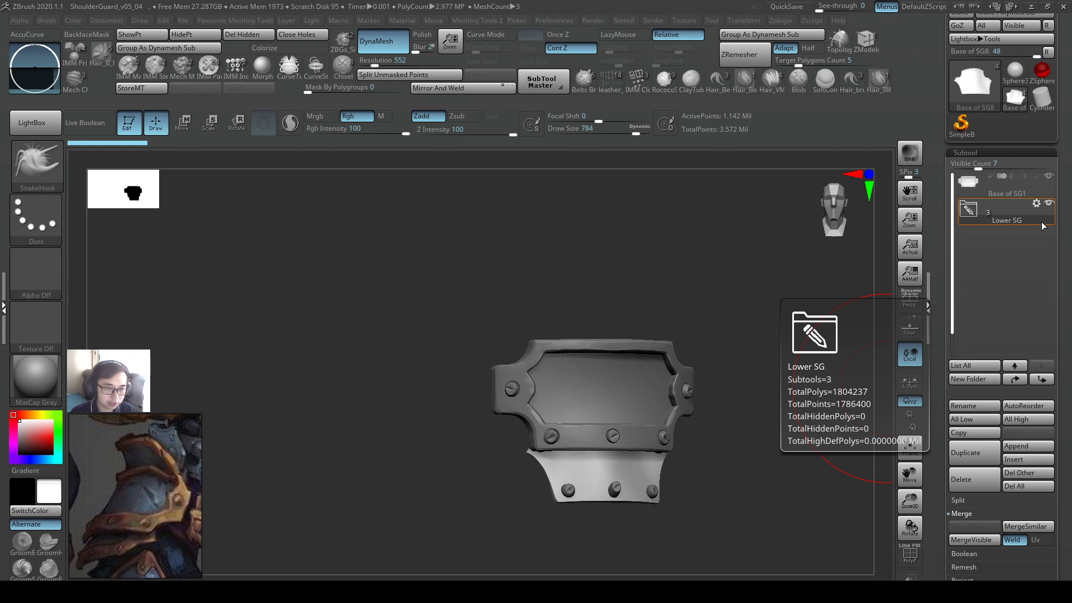
{"action": "left_click", "coordinate": [1042, 223]}
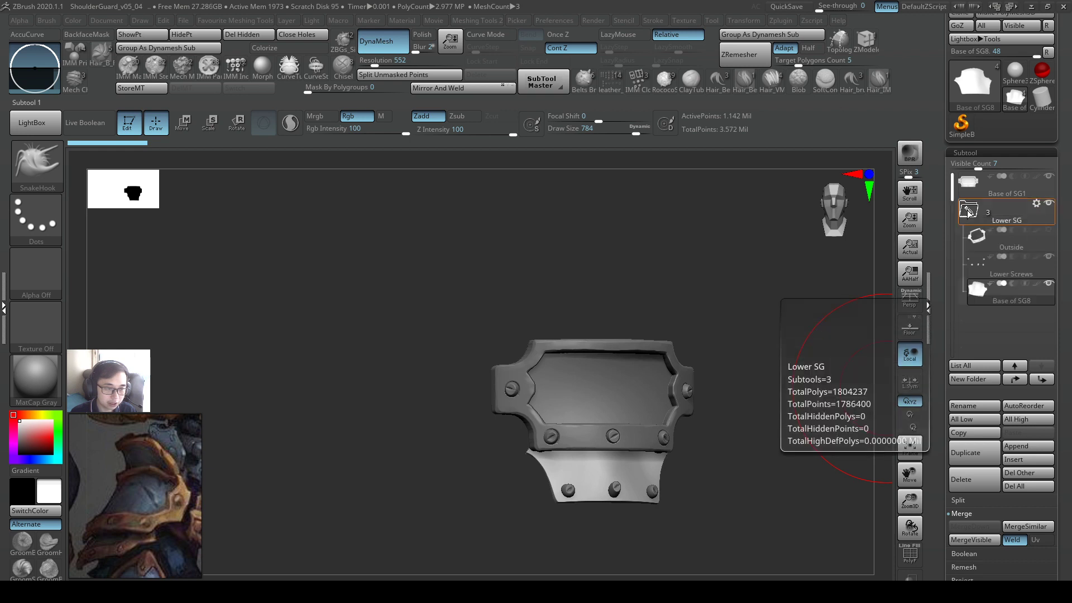
{"action": "left_click", "coordinate": [1041, 223]}
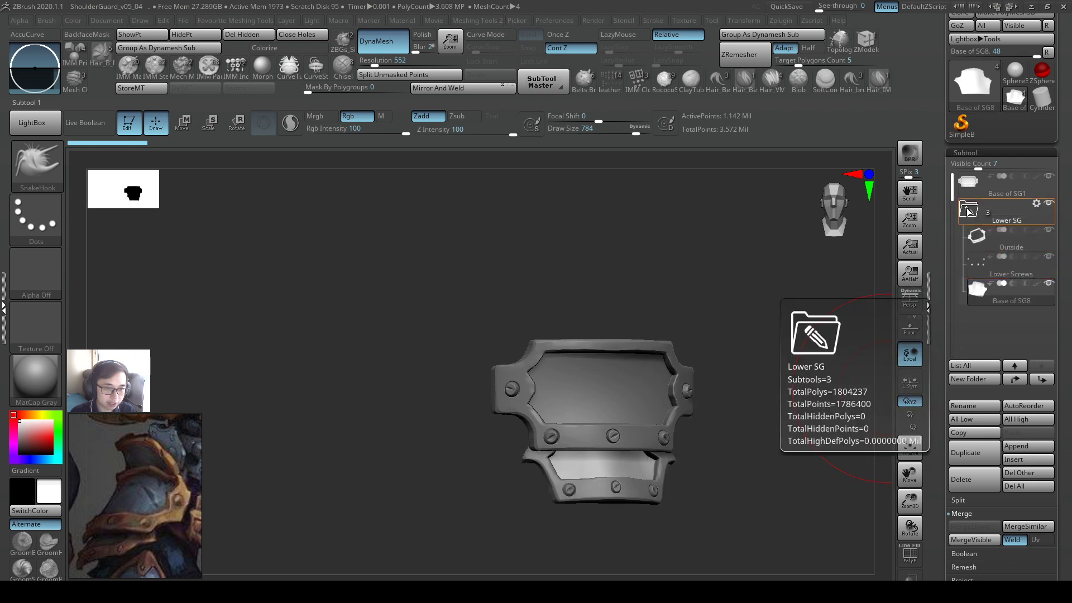
{"action": "left_click", "coordinate": [1049, 204]}
{"action": "left_click_drag", "start_coordinate": [743, 312], "coordinate": [705, 350]}
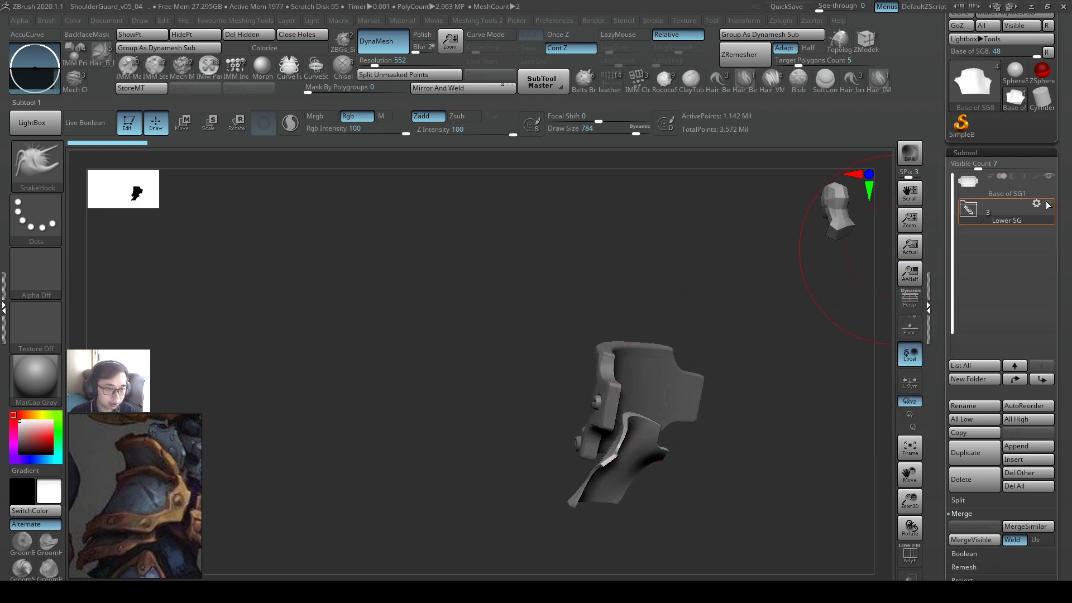
{"action": "left_click", "coordinate": [1048, 205]}
{"action": "left_click", "coordinate": [970, 211]}
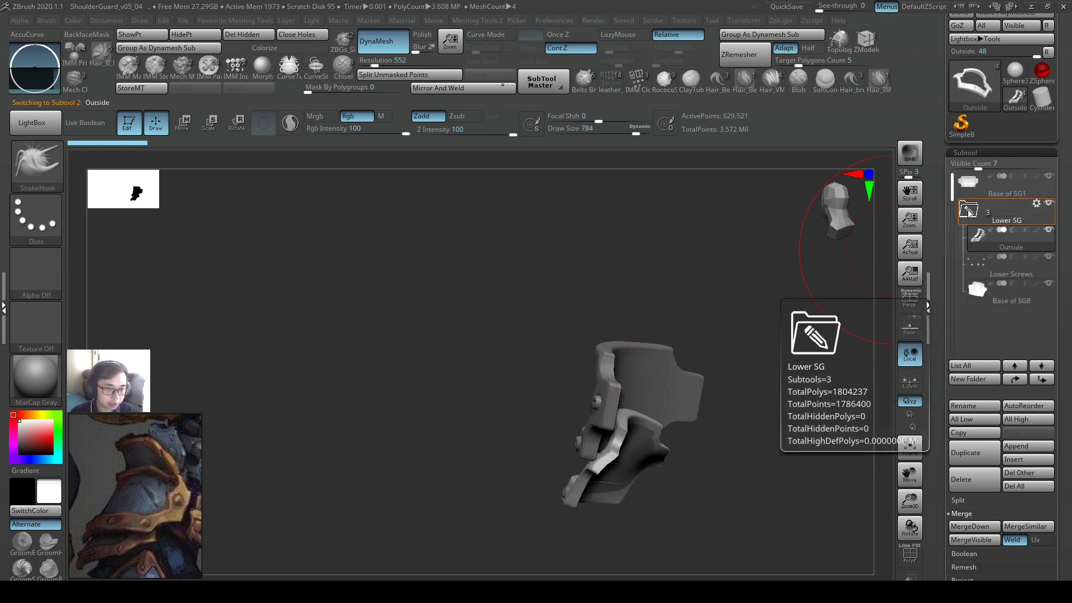
{"action": "mouse_move", "coordinate": [997, 282]}
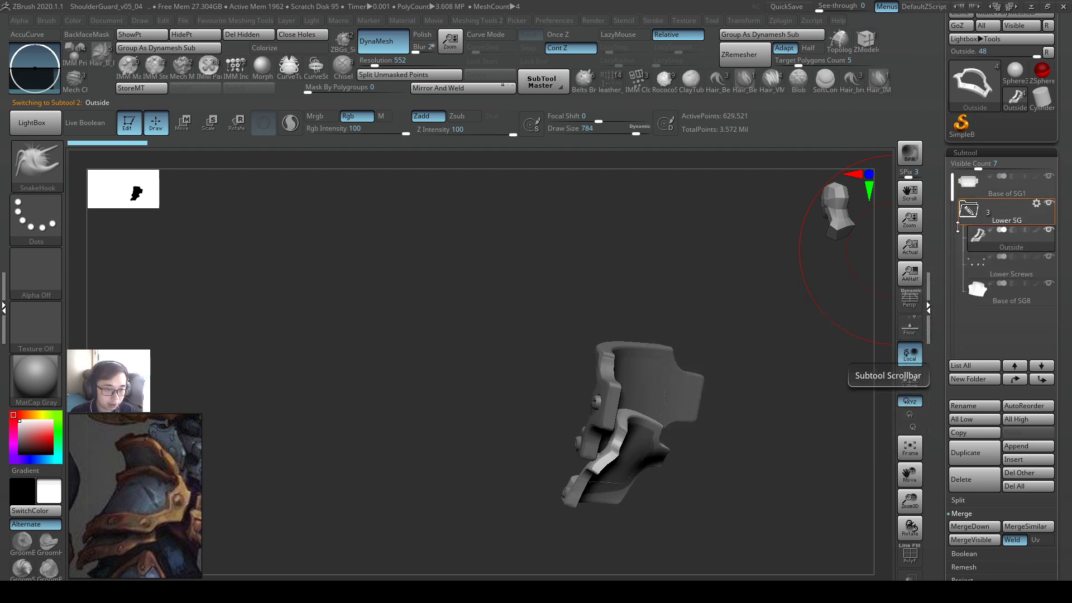
{"action": "left_click_drag", "start_coordinate": [854, 394], "coordinate": [859, 416]}
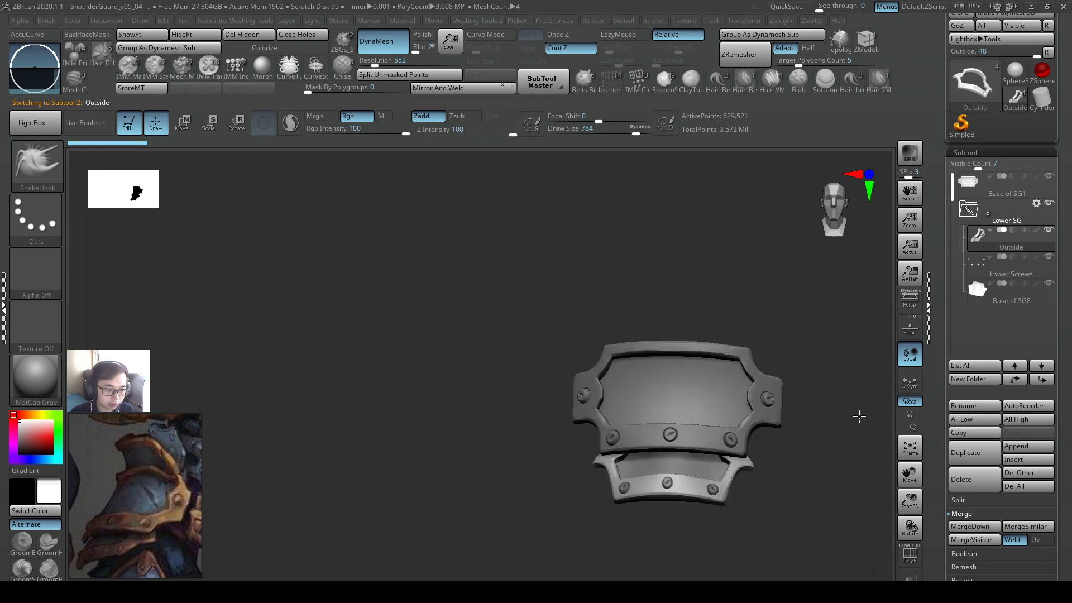
- Toggle the Lower SG folder's visibility and make the upper plate, Base of SG1, the active subtool with both plates shown
{"action": "left_click", "coordinate": [1048, 203]}
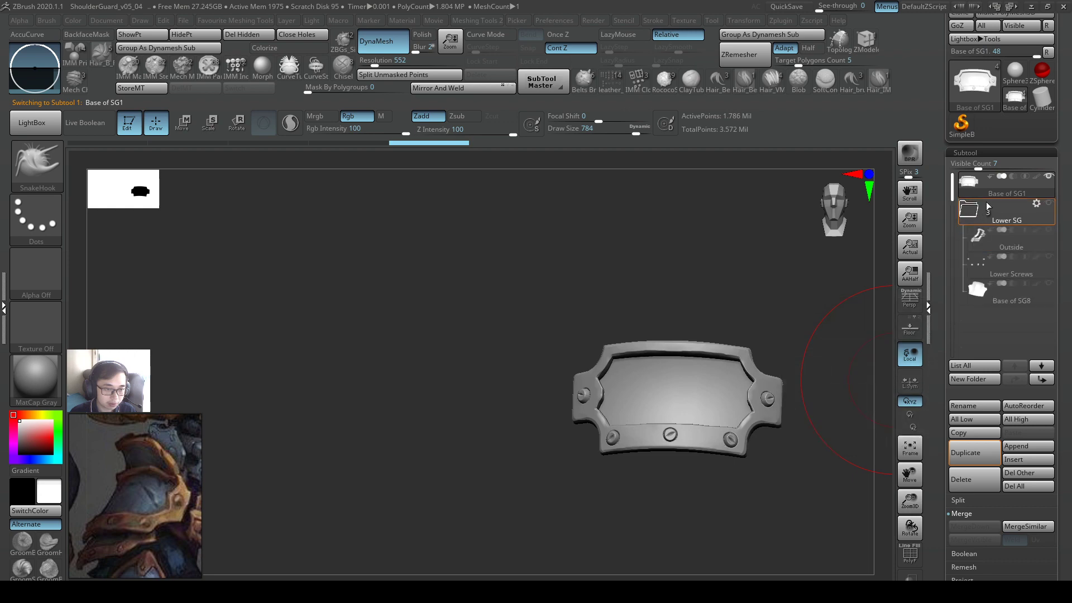
{"action": "mouse_move", "coordinate": [979, 196]}
{"action": "left_click", "coordinate": [986, 258]}
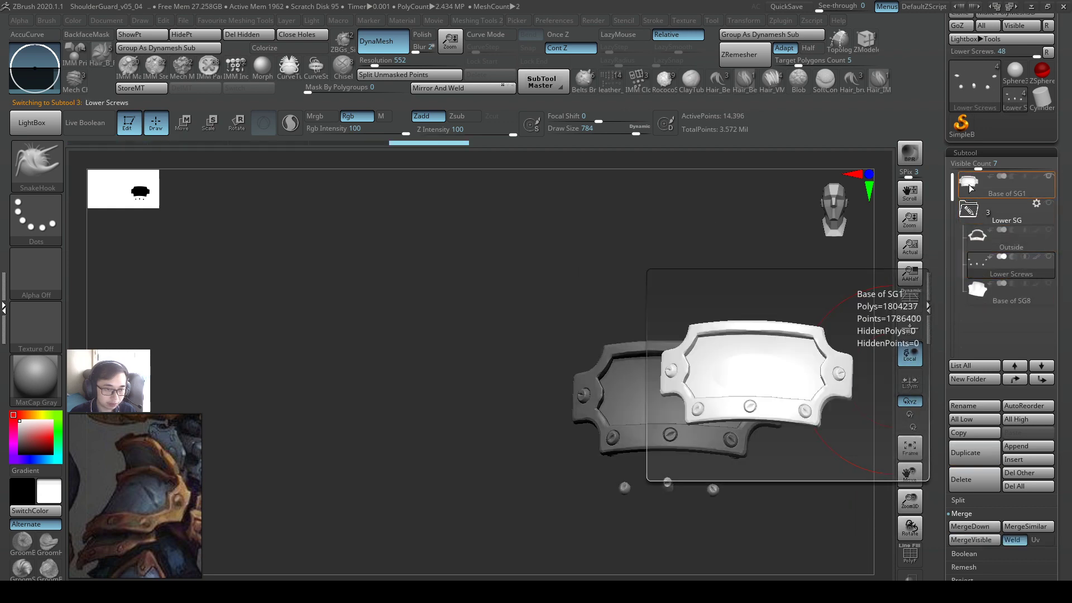
{"action": "left_click", "coordinate": [1005, 187]}
{"action": "left_click", "coordinate": [1048, 207]}
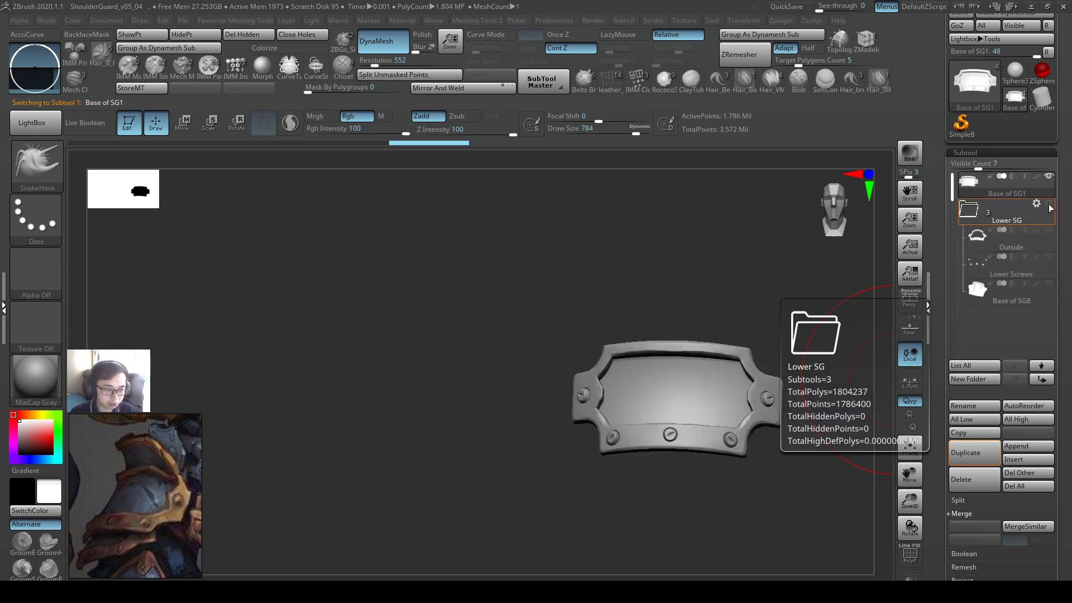
{"action": "left_click", "coordinate": [1049, 203]}
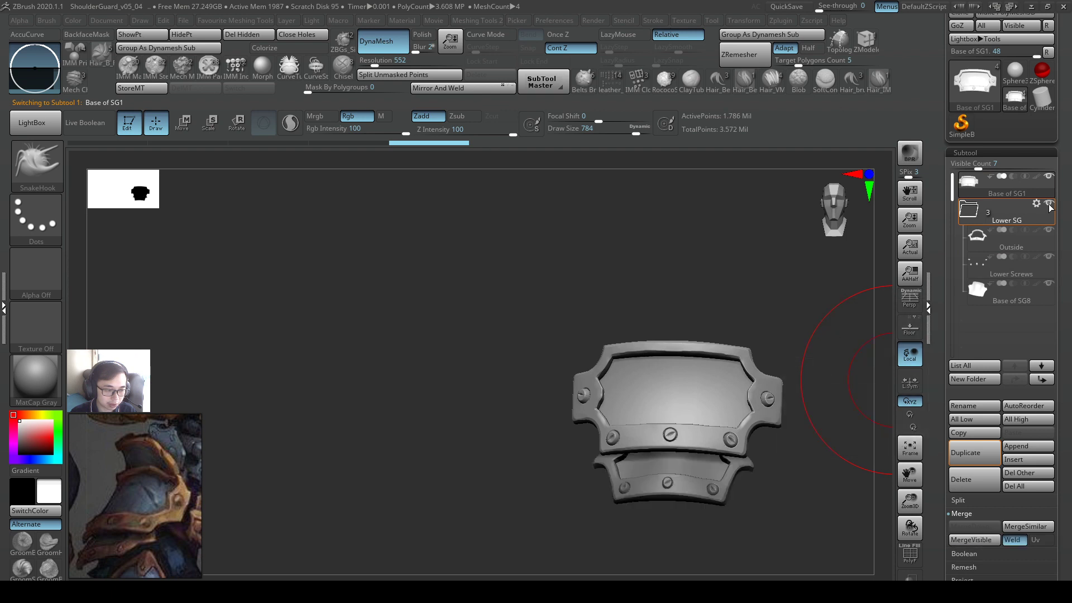
- Try to pull the upper plate's top edge upward with the SnakeHook brush at a large draw size
{"action": "right_click_drag", "start_coordinate": [714, 311], "coordinate": [630, 296], "text": "alt"}
{"action": "right_click_drag", "start_coordinate": [630, 296], "coordinate": [712, 349], "text": "shift"}
{"action": "right_click_drag", "start_coordinate": [712, 349], "coordinate": [656, 351], "text": "alt"}
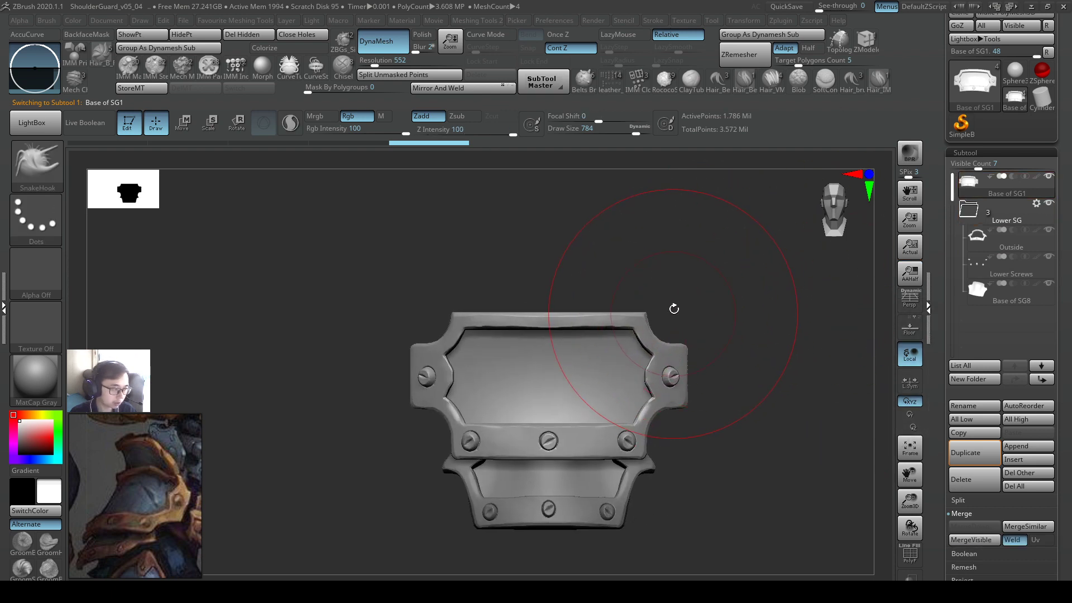
{"action": "right_click_drag", "start_coordinate": [652, 312], "coordinate": [665, 308], "text": "alt"}
{"action": "right_click_drag", "start_coordinate": [665, 308], "coordinate": [649, 299]}
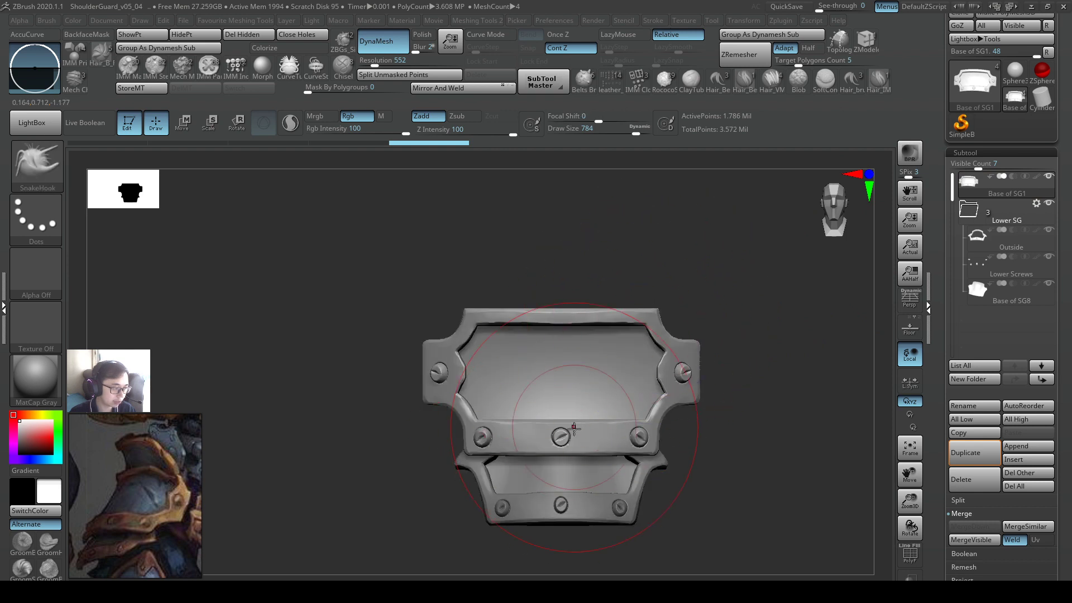
{"action": "key", "text": "ctrl"}
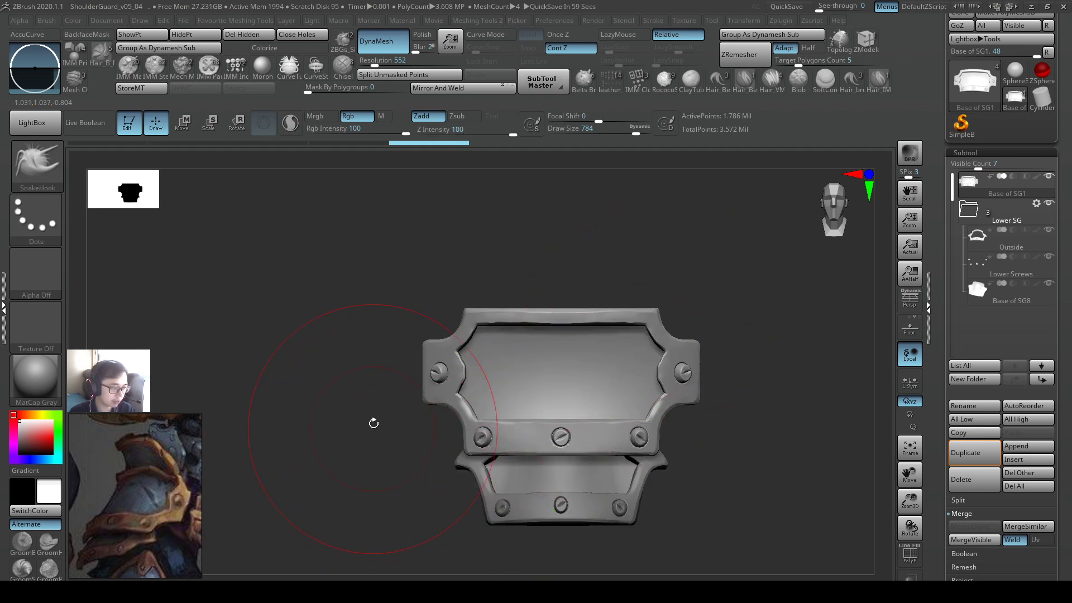
{"action": "key", "text": "s"}
{"action": "left_click_drag", "start_coordinate": [596, 300], "coordinate": [612, 300]}
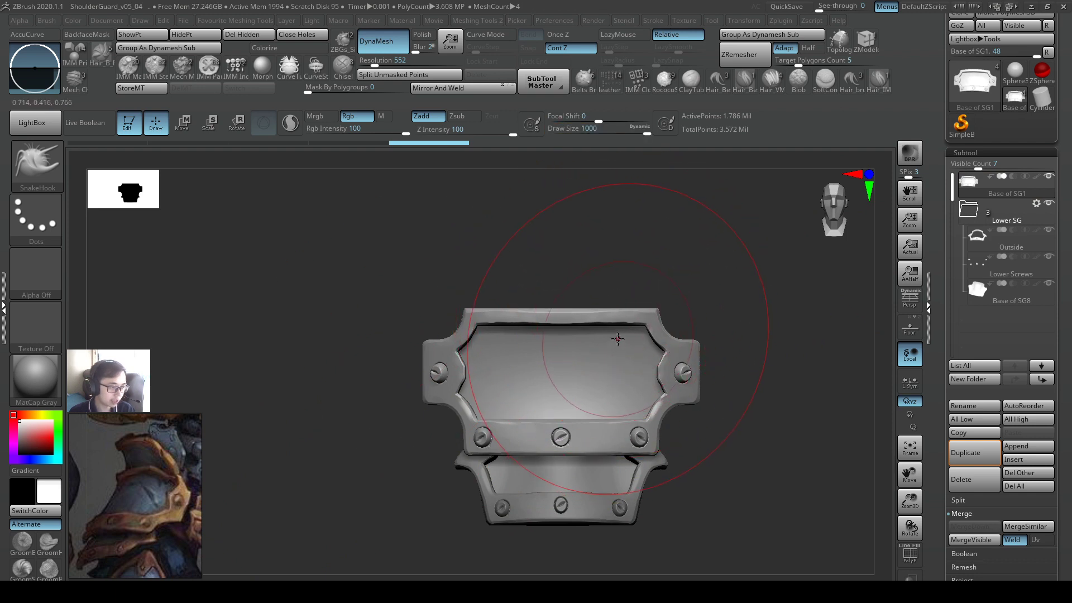
{"action": "key", "text": "s"}
{"action": "left_click_drag", "start_coordinate": [617, 337], "coordinate": [619, 319]}
{"action": "key", "text": "ctrl+z"}
{"action": "key", "text": "s"}
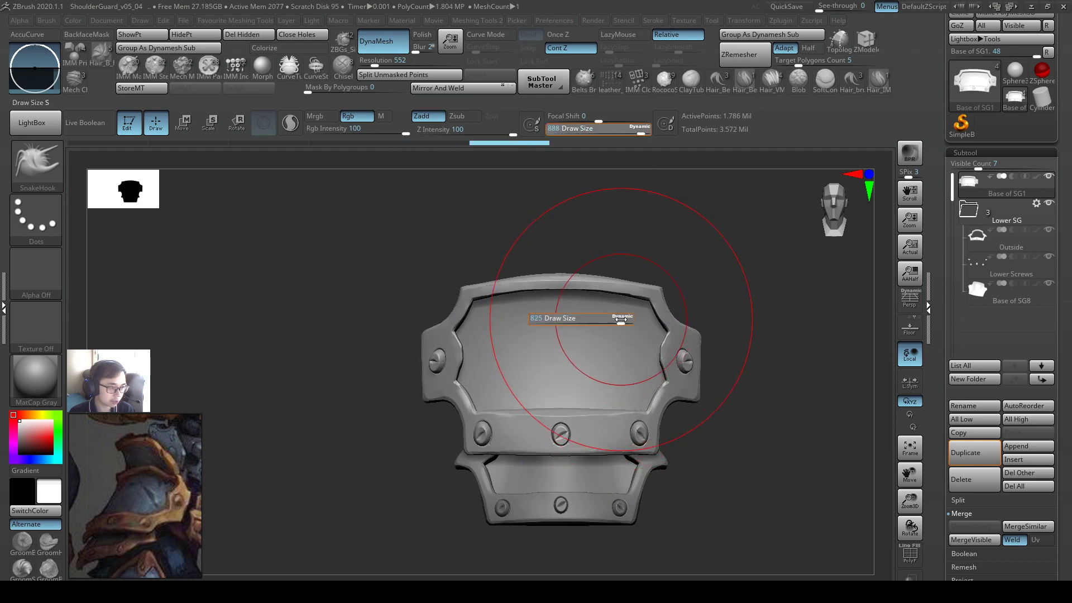
{"action": "key", "text": "ctrl+z"}
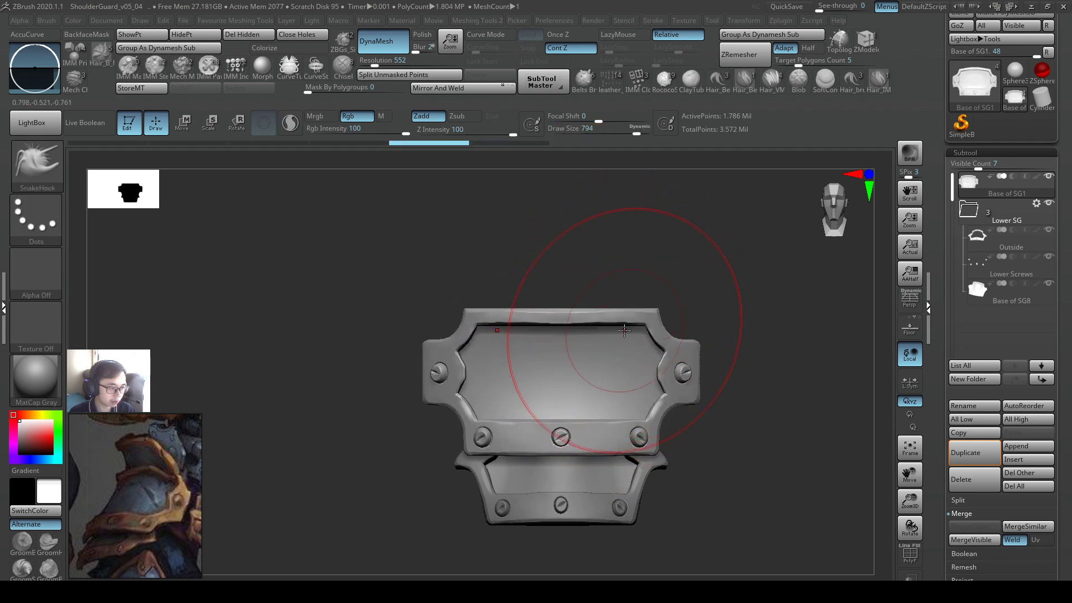
- Pull the upper plate's top edge into a gentle arch with SnakeHook at draw size 794, and refine the plate's middle and lower rim at 585
{"action": "left_click_drag", "start_coordinate": [626, 307], "coordinate": [593, 319]}
{"action": "key", "text": "s"}
{"action": "key", "text": "s"}
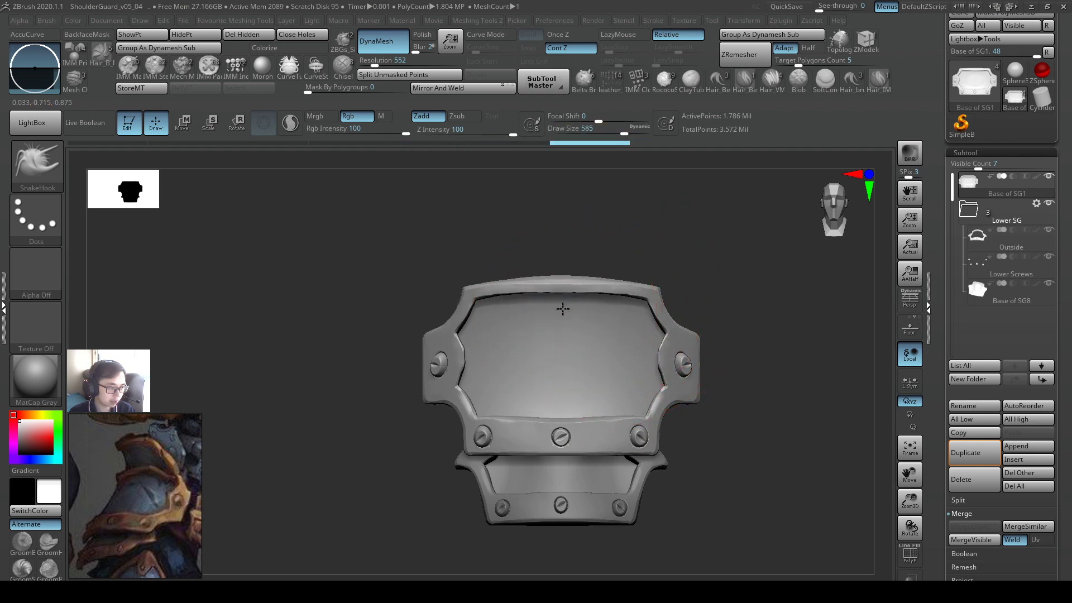
{"action": "left_click_drag", "start_coordinate": [566, 312], "coordinate": [575, 371]}
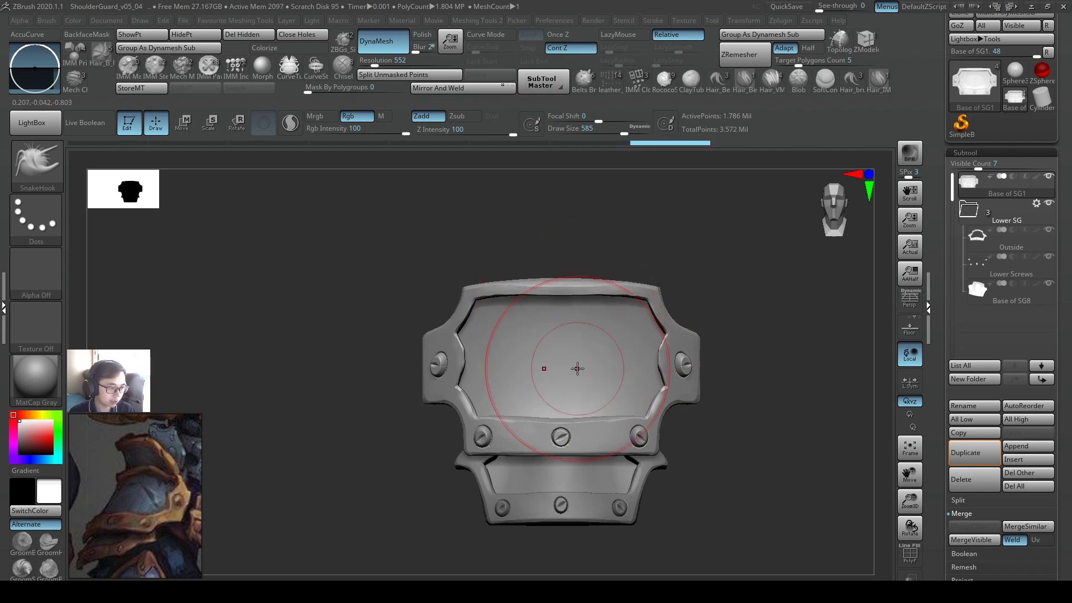
{"action": "mouse_move", "coordinate": [594, 412]}
{"action": "left_mouse_down"}
{"action": "mouse_move", "coordinate": [593, 421]}
{"action": "mouse_move", "coordinate": [598, 411]}
{"action": "left_mouse_up"}
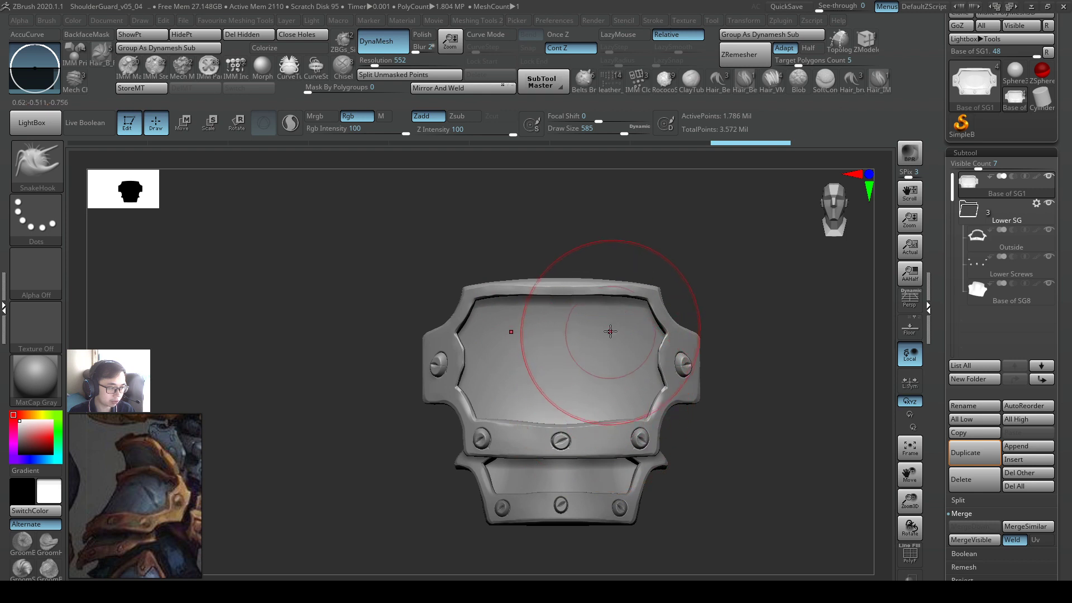
- Adjust the upper plate's top corners with SnakeHook at draw size 648, and reshape its side tabs at sizes 408 and 338
{"action": "key", "text": "s"}
{"action": "mouse_move", "coordinate": [611, 323]}
{"action": "left_mouse_down"}
{"action": "mouse_move", "coordinate": [616, 302]}
{"action": "mouse_move", "coordinate": [631, 296]}
{"action": "left_mouse_up"}
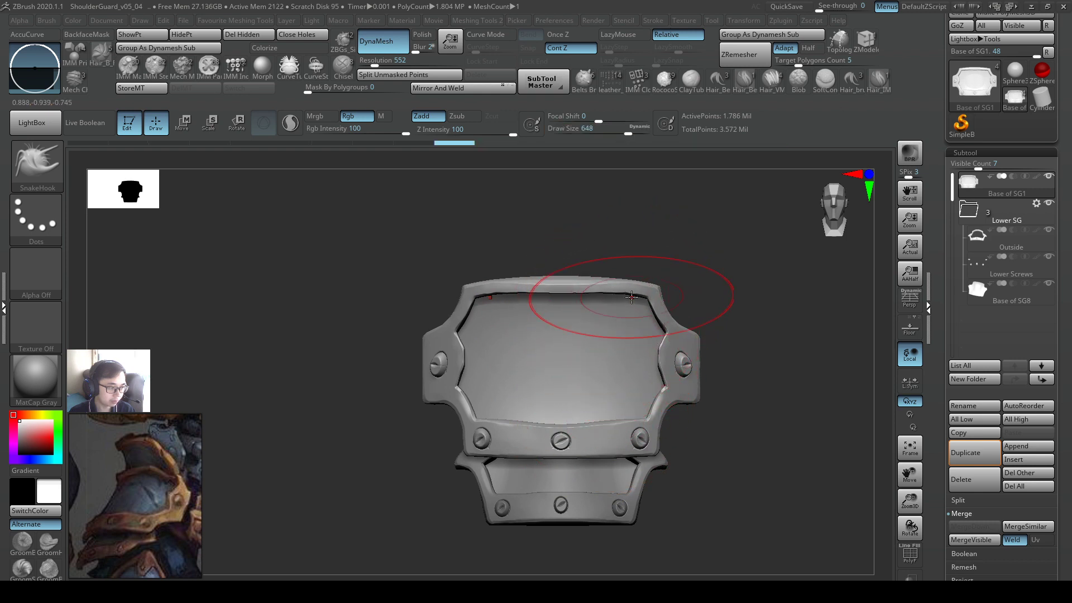
{"action": "key", "text": "s"}
{"action": "left_click_drag", "start_coordinate": [692, 326], "coordinate": [700, 345]}
{"action": "key", "text": "s"}
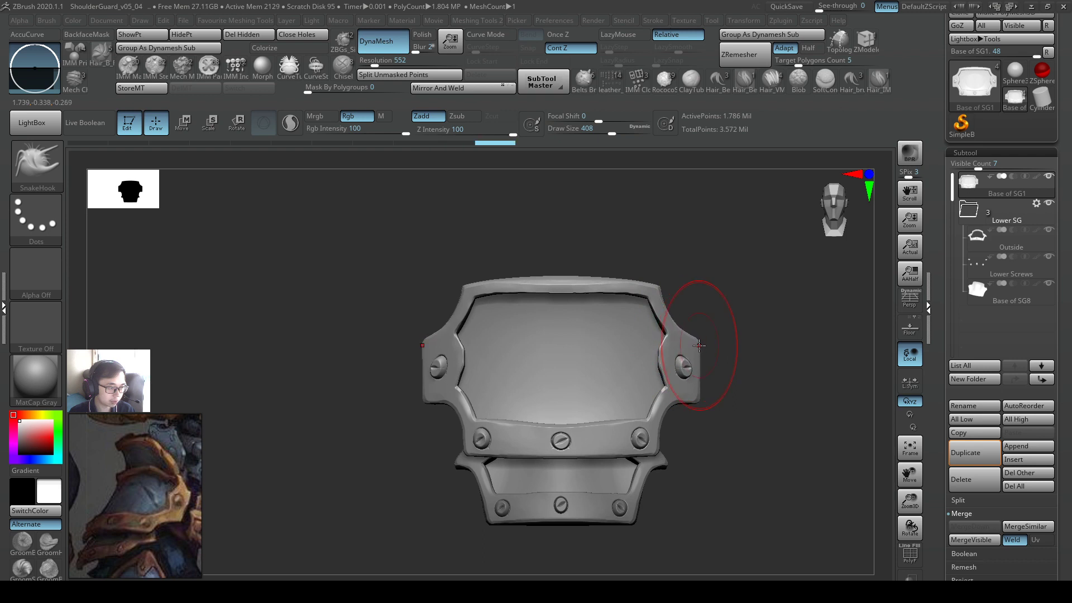
{"action": "key", "text": "s"}
{"action": "left_click_drag", "start_coordinate": [711, 410], "coordinate": [704, 409]}
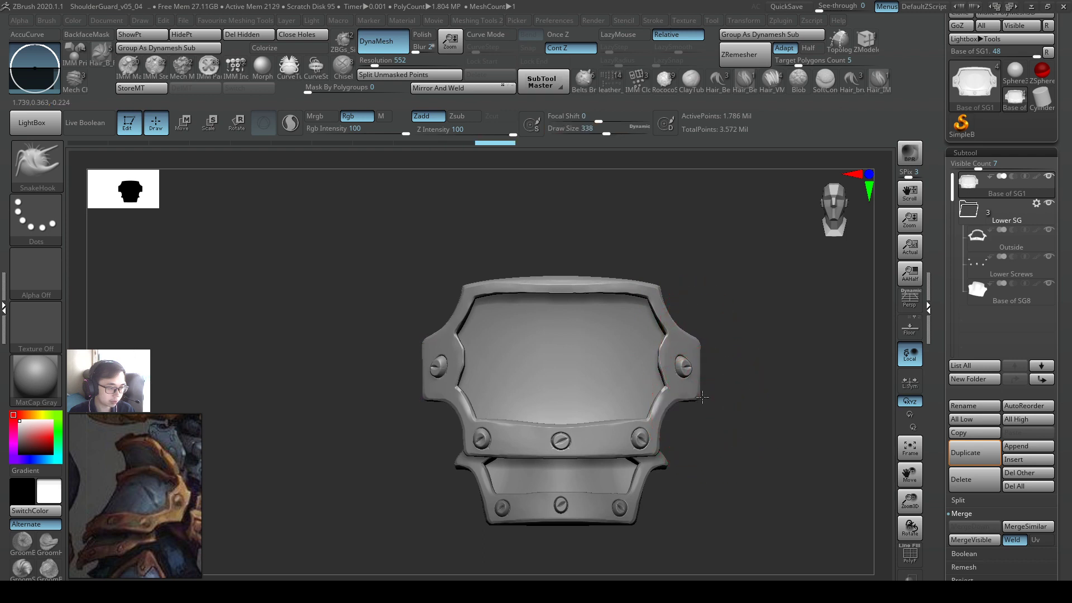
- Refine the upper plate's frame around the side screws with SnakeHook at draw size 177, and the curves below the side tabs at 274
{"action": "right_click_drag", "start_coordinate": [722, 357], "coordinate": [709, 362], "text": "ctrl"}
{"action": "key", "text": "s"}
{"action": "left_click_drag", "start_coordinate": [694, 361], "coordinate": [681, 359]}
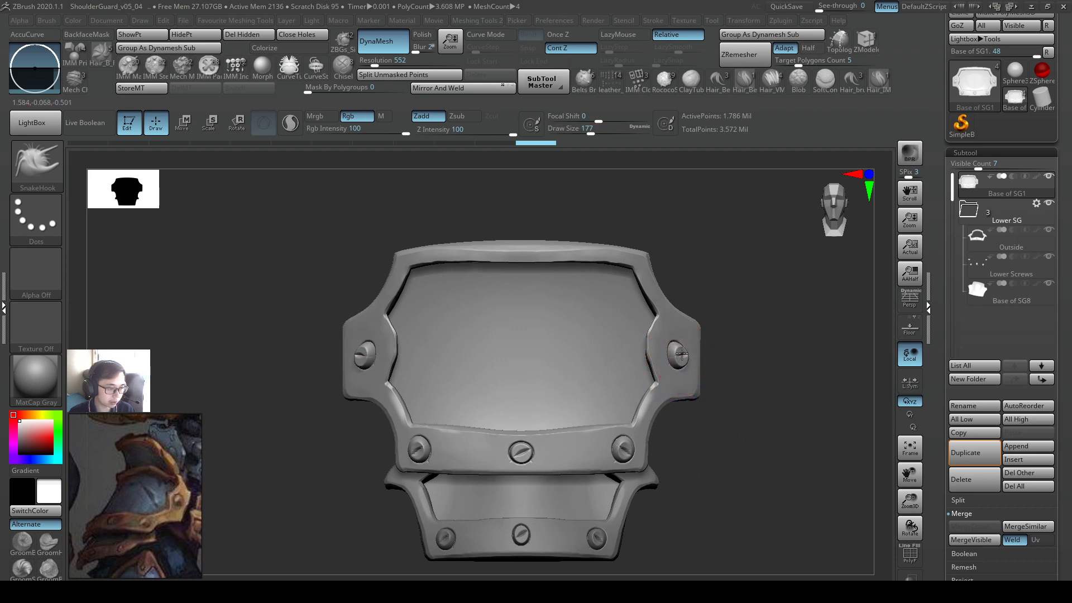
{"action": "mouse_move", "coordinate": [759, 327]}
{"action": "right_mouse_down", "text": "ctrl"}
{"action": "mouse_move", "coordinate": [633, 310]}
{"action": "mouse_move", "coordinate": [706, 307]}
{"action": "mouse_move", "coordinate": [731, 325]}
{"action": "mouse_move", "coordinate": [782, 330]}
{"action": "mouse_move", "coordinate": [747, 328]}
{"action": "mouse_move", "coordinate": [802, 371]}
{"action": "mouse_move", "coordinate": [802, 386]}
{"action": "right_mouse_up", "text": "ctrl"}
{"action": "right_click_drag", "start_coordinate": [802, 385], "coordinate": [780, 361]}
{"action": "key", "text": "s"}
{"action": "left_click_drag", "start_coordinate": [777, 373], "coordinate": [786, 373]}
{"action": "left_click_drag", "start_coordinate": [719, 402], "coordinate": [722, 403]}
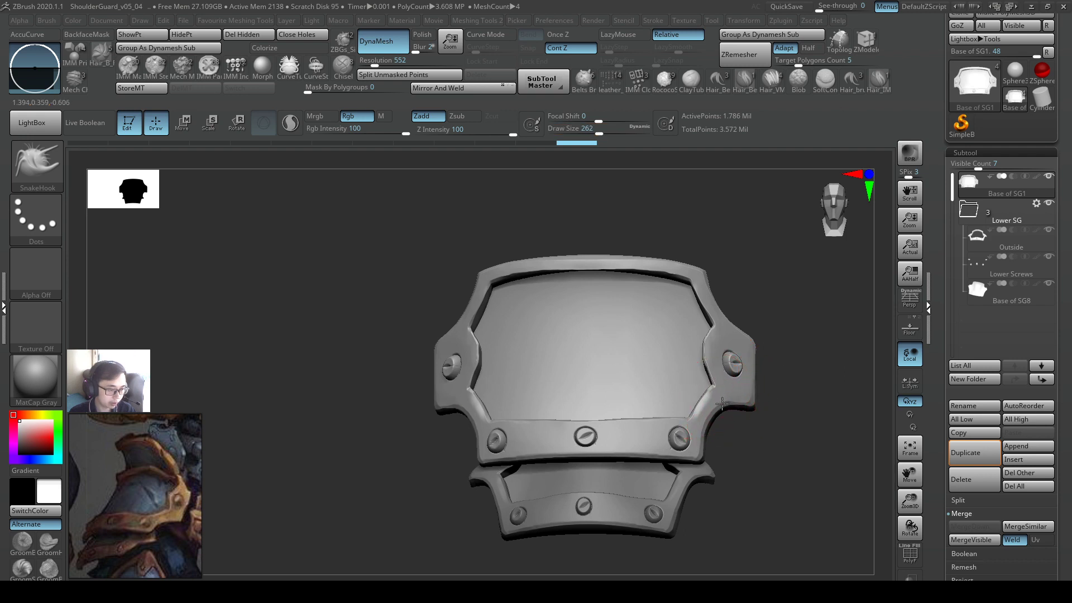
{"action": "key", "text": "ctrl+z"}
{"action": "key", "text": "s"}
{"action": "left_click", "coordinate": [725, 405]}
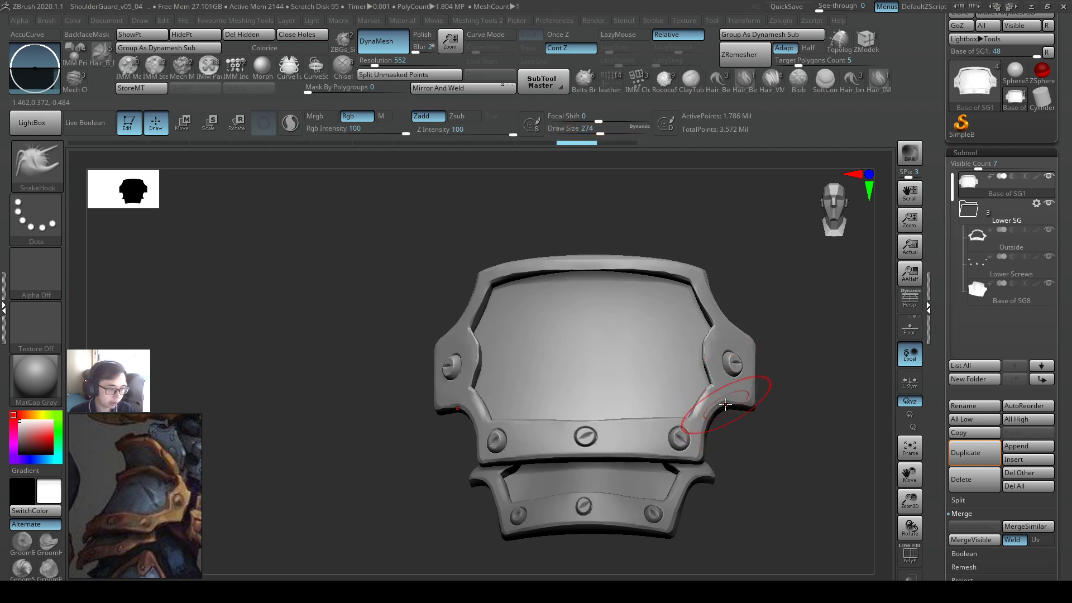
- Collapse the Lower SG folder and split the upper plate, Base of SG1, into separate part subtools
{"action": "right_click_drag", "start_coordinate": [728, 400], "coordinate": [708, 329], "text": "ctrl"}
{"action": "right_click_drag", "start_coordinate": [708, 329], "coordinate": [834, 323], "text": "ctrl"}
{"action": "left_click", "coordinate": [968, 205]}
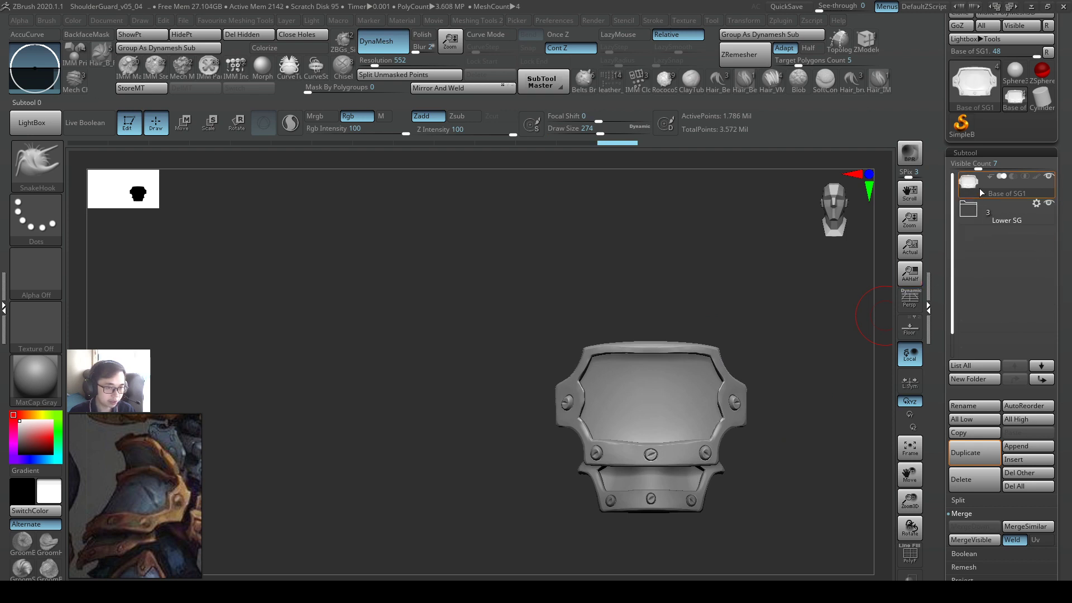
{"action": "left_click", "coordinate": [966, 500]}
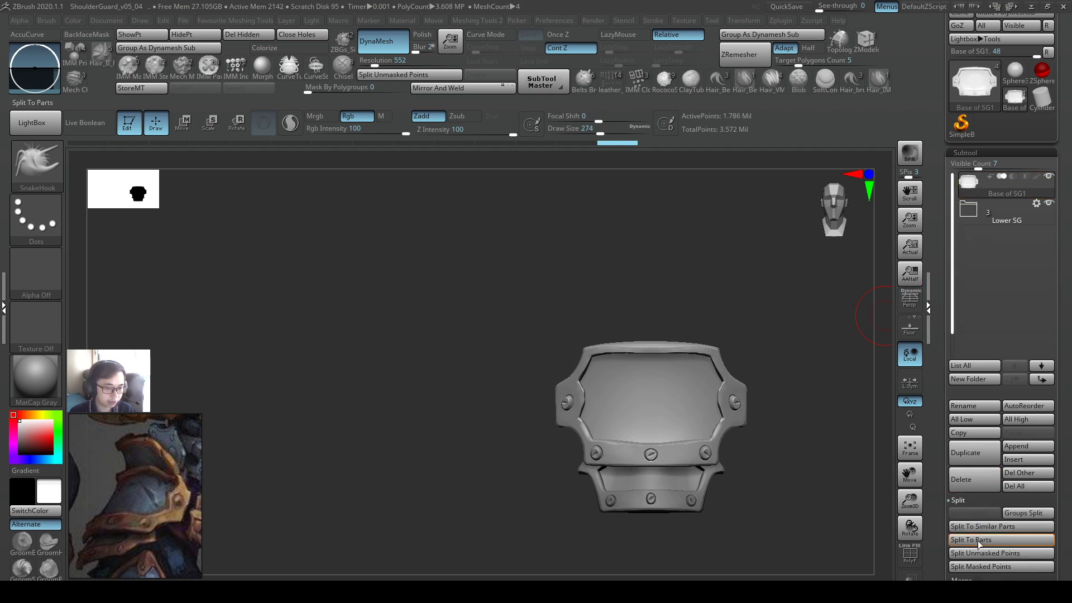
{"action": "left_click", "coordinate": [977, 540]}
{"action": "left_click", "coordinate": [893, 565]}
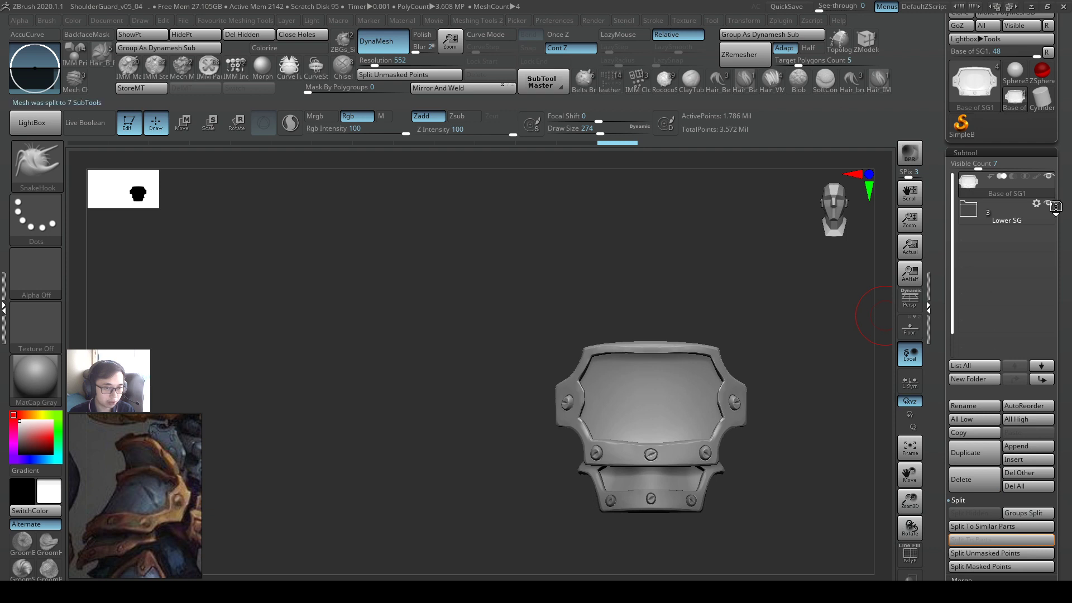
- Merge the upper plate's five screw subtools, Base of SG6 through Base of SG2, into one subtool
{"action": "left_click", "coordinate": [967, 216]}
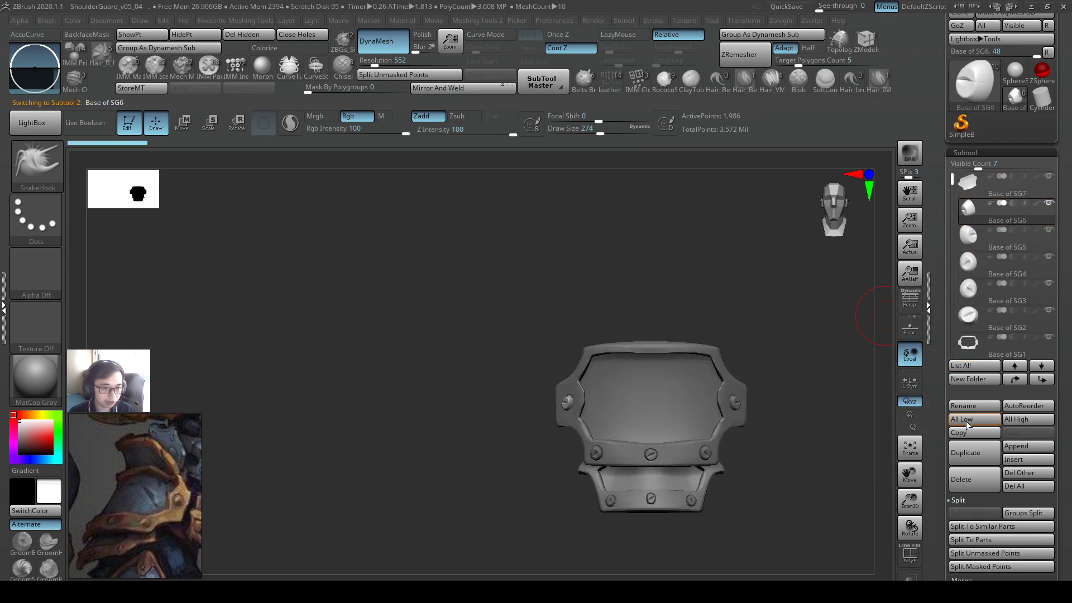
{"action": "left_click", "coordinate": [969, 501]}
{"action": "left_click", "coordinate": [977, 514]}
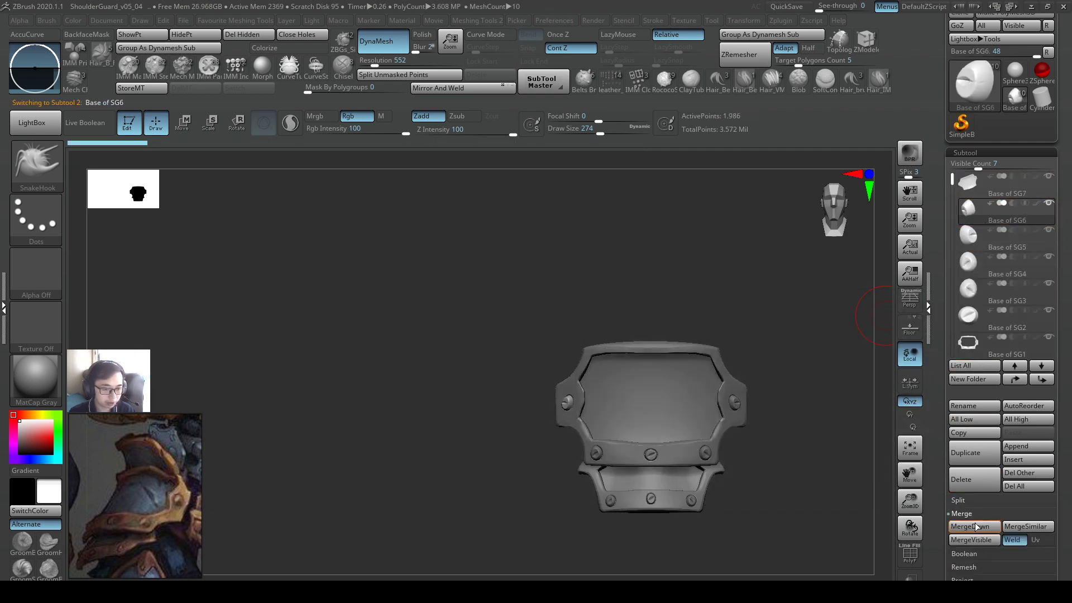
{"action": "left_click", "coordinate": [975, 524]}
{"action": "left_click", "coordinate": [975, 524]}
{"action": "left_click", "coordinate": [975, 524]}
{"action": "left_click", "coordinate": [975, 526]}
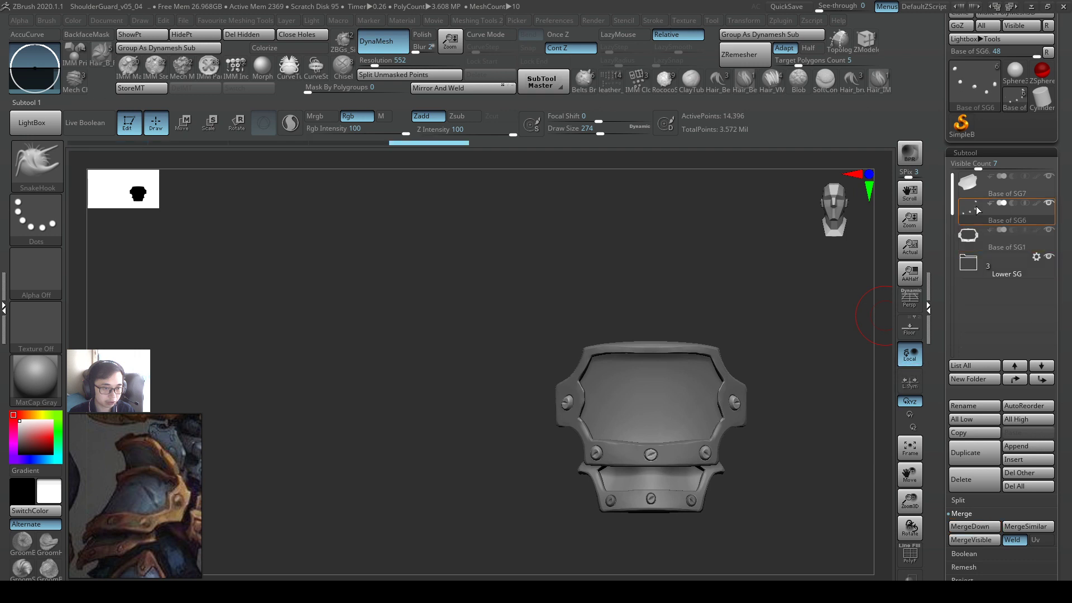
- Rename the merged upper screws subtool to "Upper screw"
{"action": "left_click", "coordinate": [978, 412]}
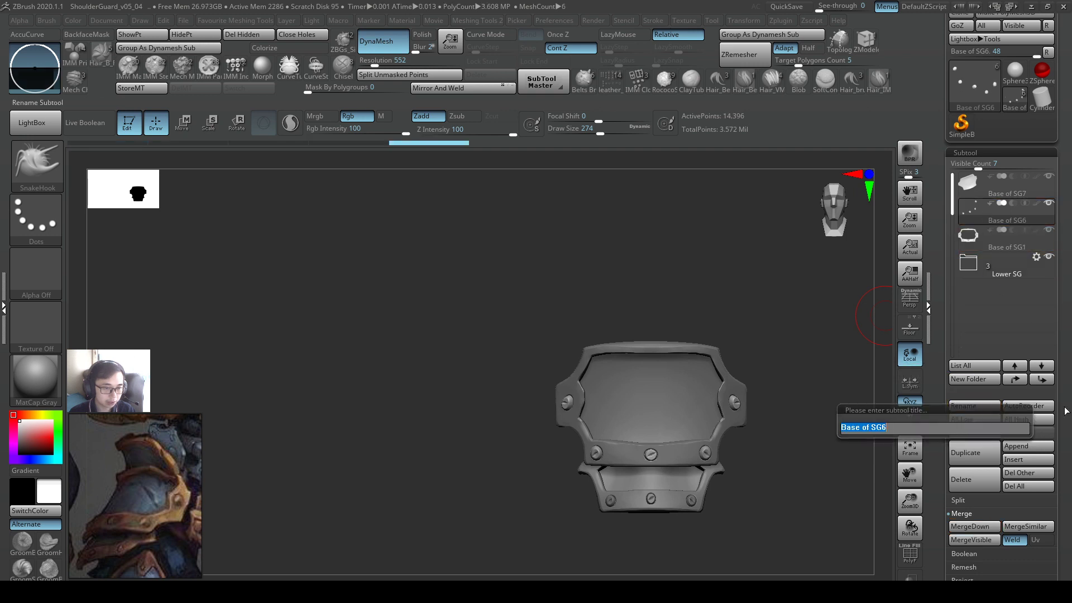
{"action": "type", "text": "Upper"}
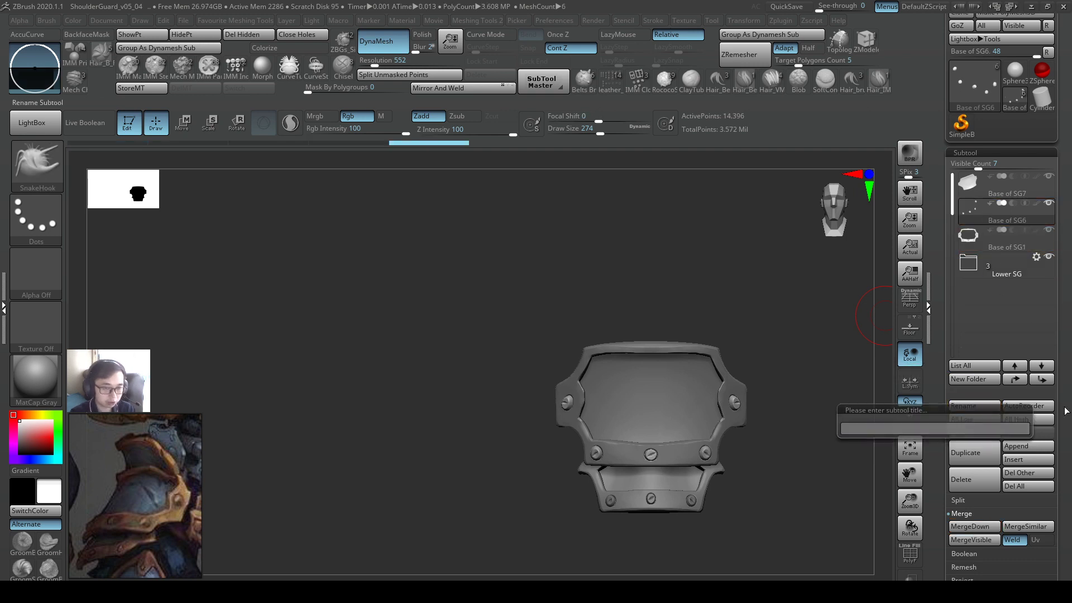
{"action": "key", "text": "Return"}
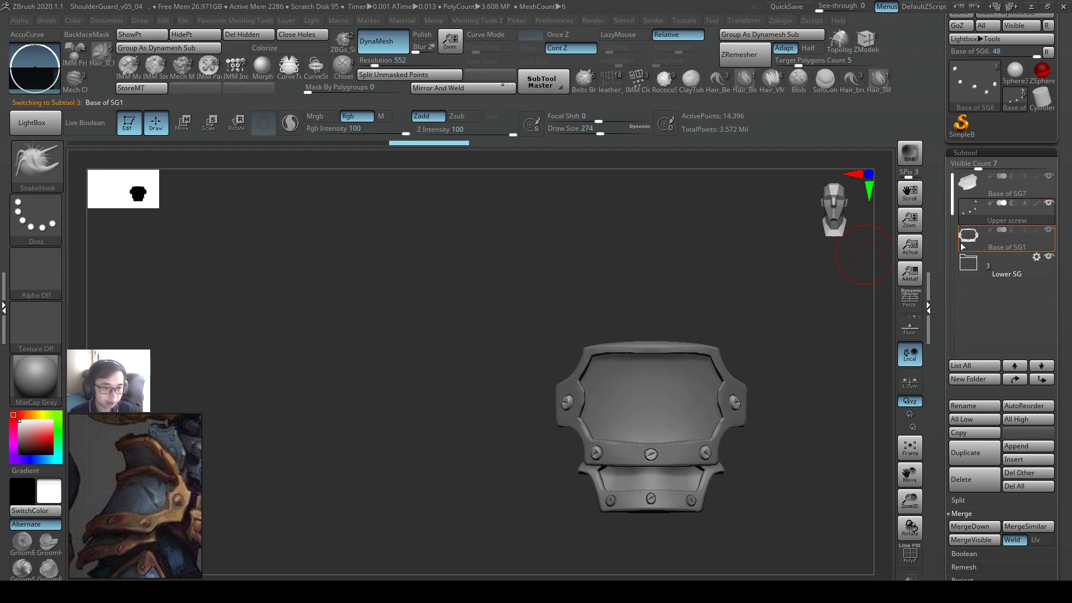
{"action": "left_click", "coordinate": [983, 380]}
{"action": "type", "text": "de"}
{"action": "key", "text": "Return"}
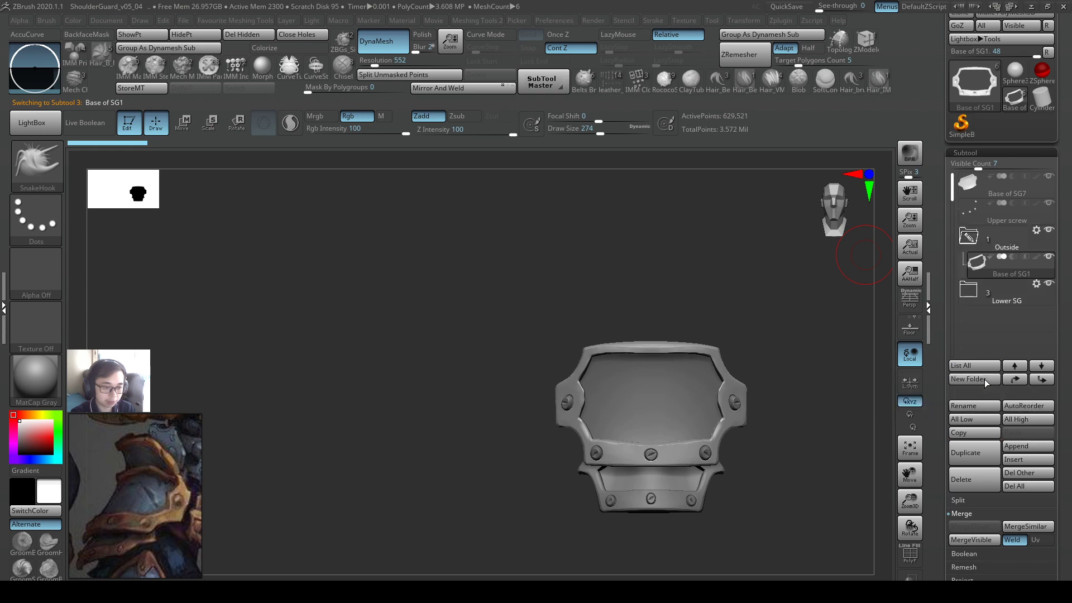
{"action": "left_click", "coordinate": [972, 239]}
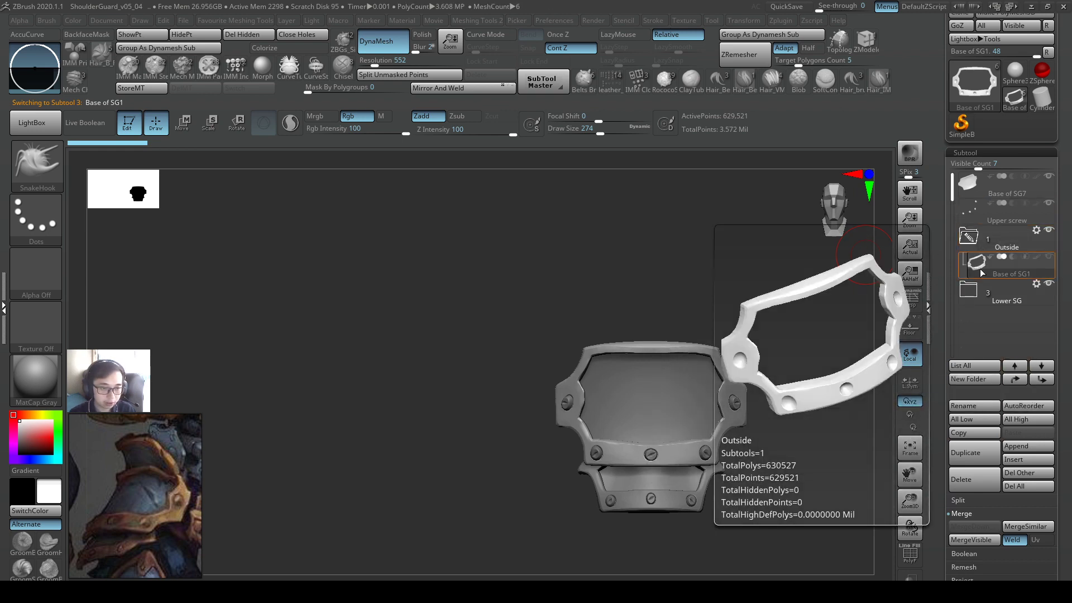
{"action": "left_click", "coordinate": [983, 251]}
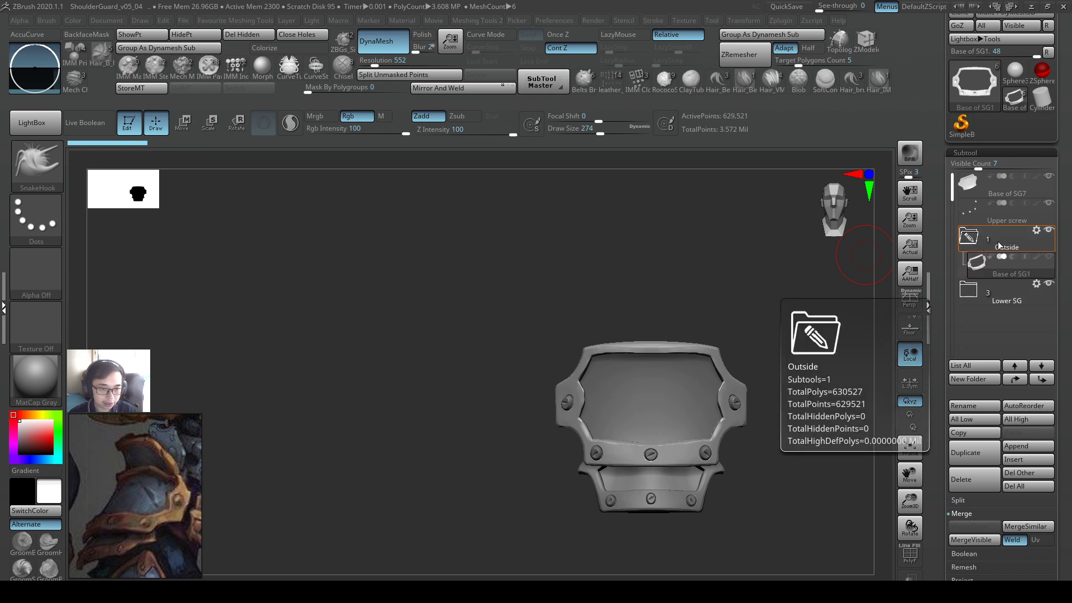
{"action": "left_click_drag", "start_coordinate": [978, 265], "coordinate": [974, 241]}
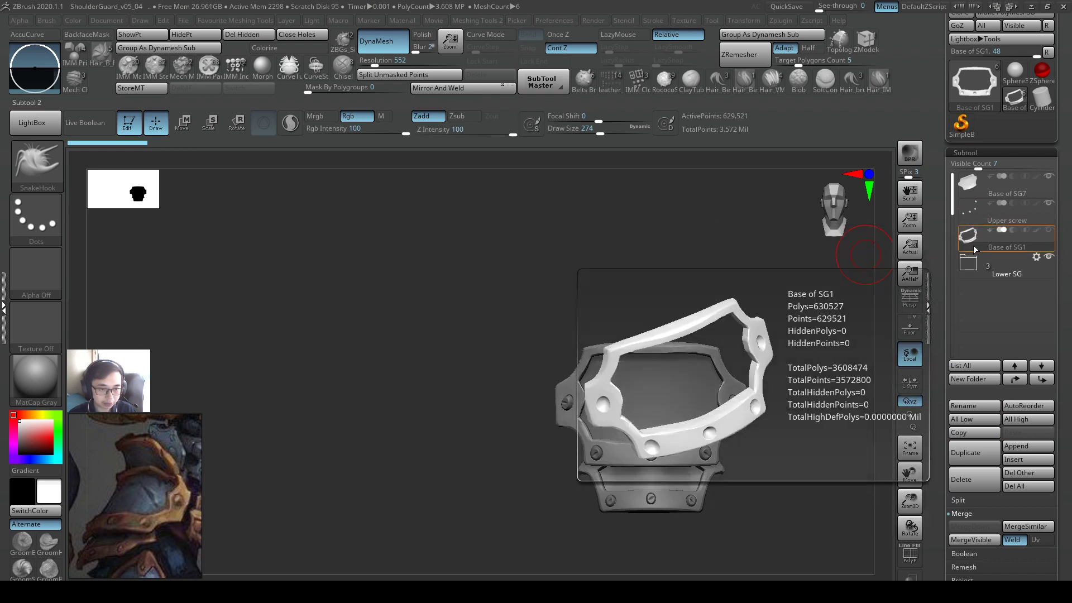
{"action": "mouse_move", "coordinate": [951, 176]}
{"action": "left_mouse_down"}
{"action": "mouse_move", "coordinate": [951, 212]}
{"action": "mouse_move", "coordinate": [951, 178]}
{"action": "left_mouse_up"}
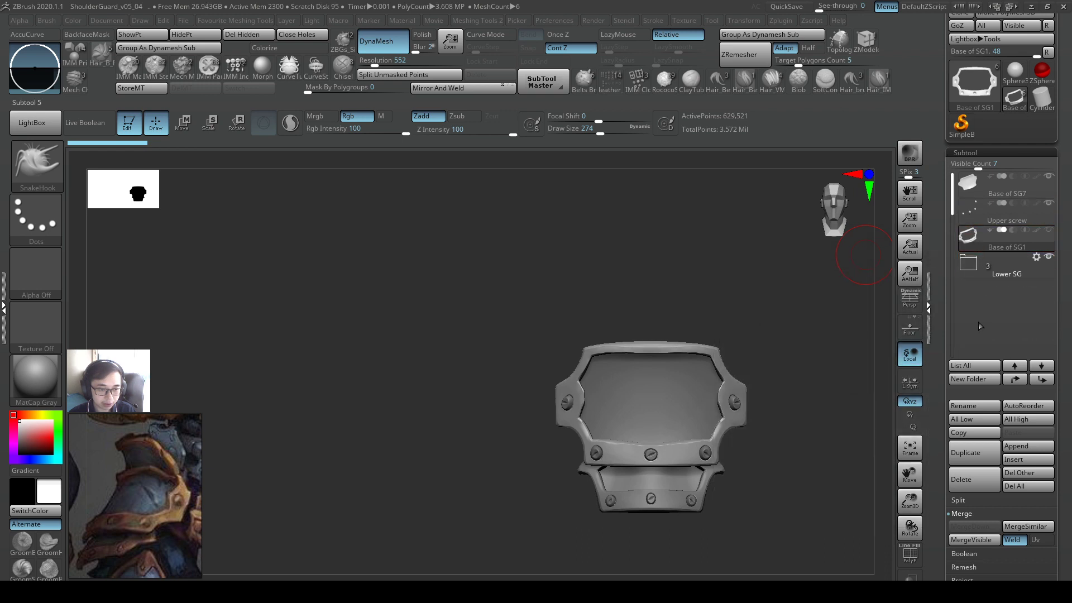
- Rename the upper plate's frame subtool, Base of SG1, to "Outside"
{"action": "left_click", "coordinate": [966, 406]}
{"action": "type", "text": "O"}
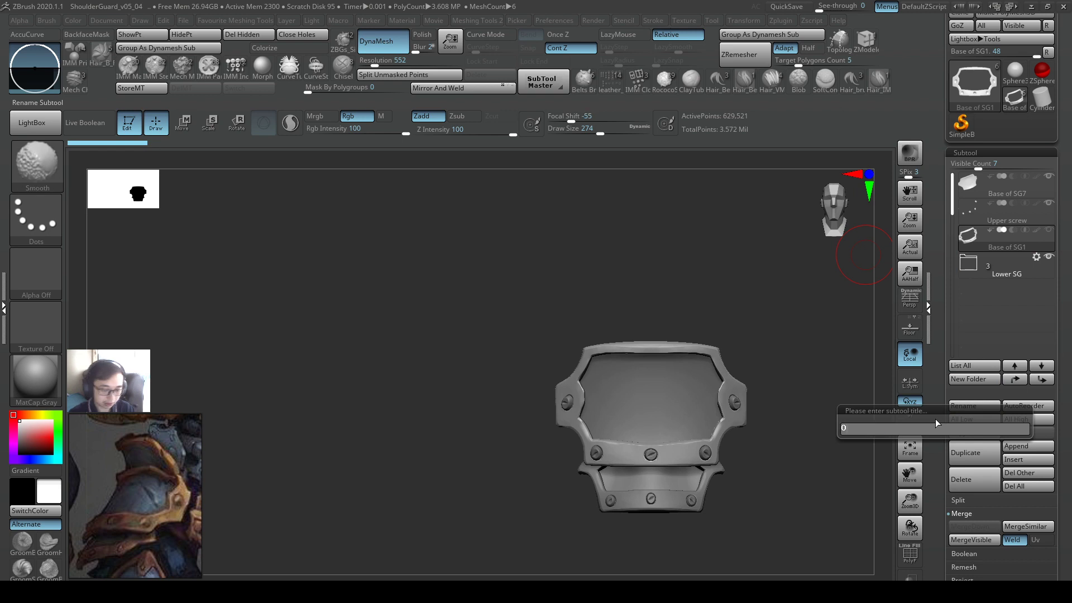
{"action": "type", "text": "uter SG"}
{"action": "key", "text": "Return"}
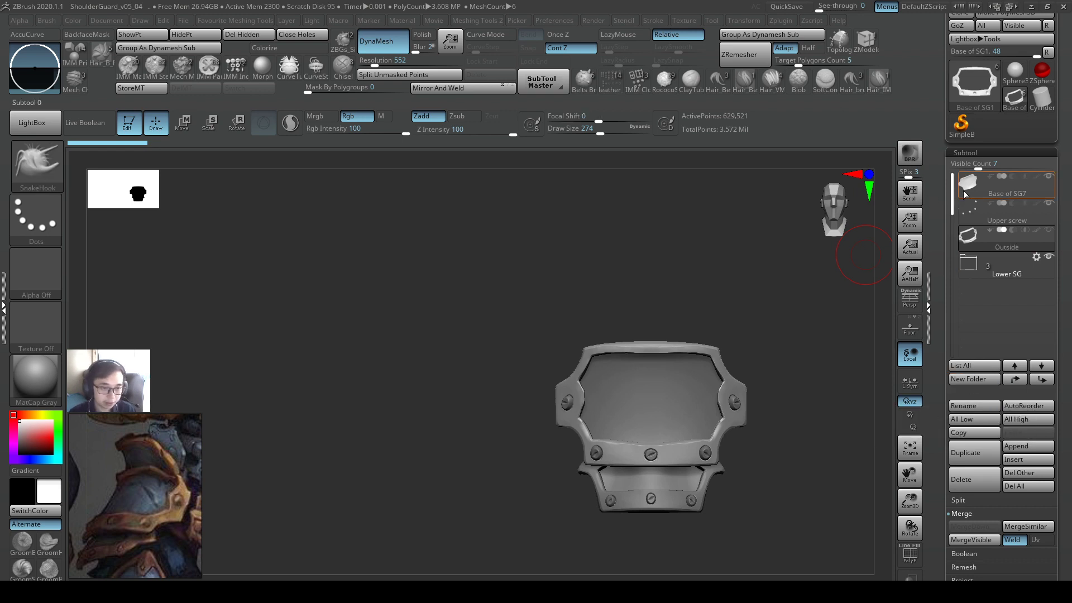
- Rename the upper plate's base subtool, Base of SG7, to "Base of Main SG"
{"action": "left_click", "coordinate": [963, 190]}
{"action": "left_click", "coordinate": [992, 406]}
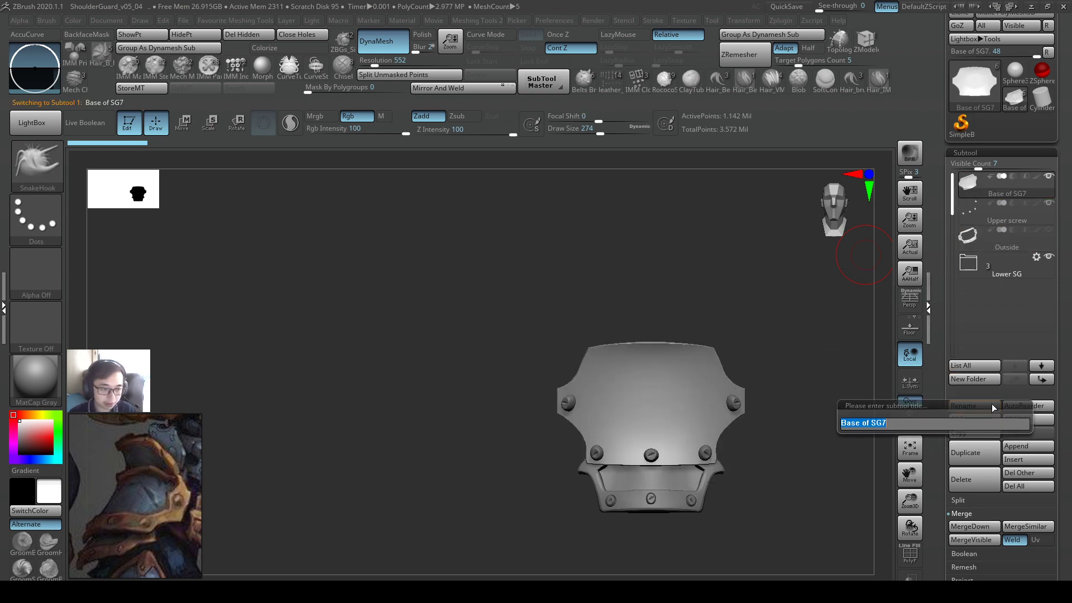
{"action": "type", "text": "Base of Mai"}
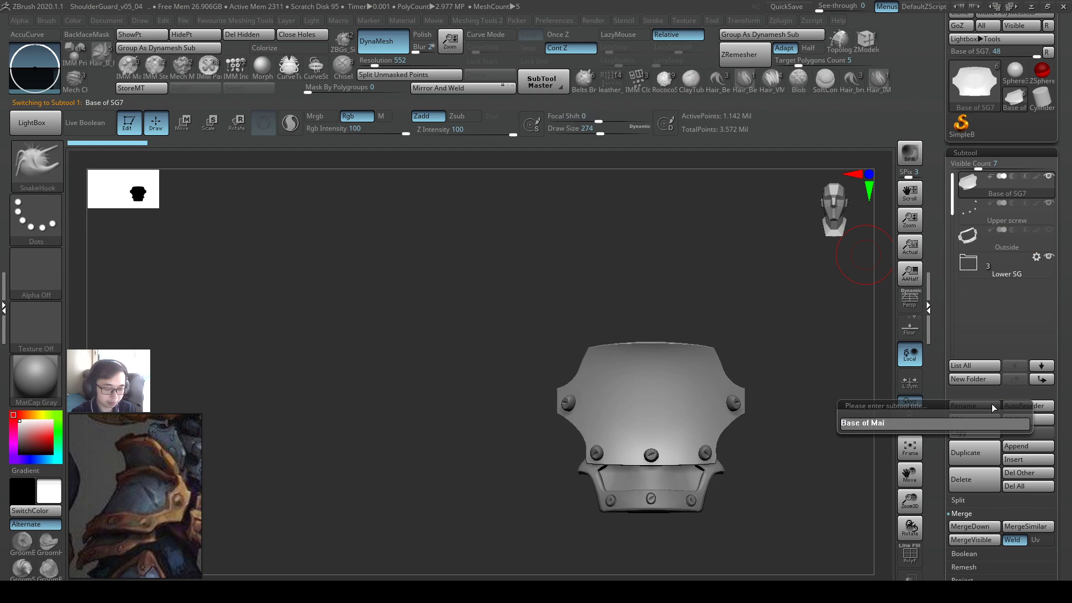
{"action": "type", "text": "n SG"}
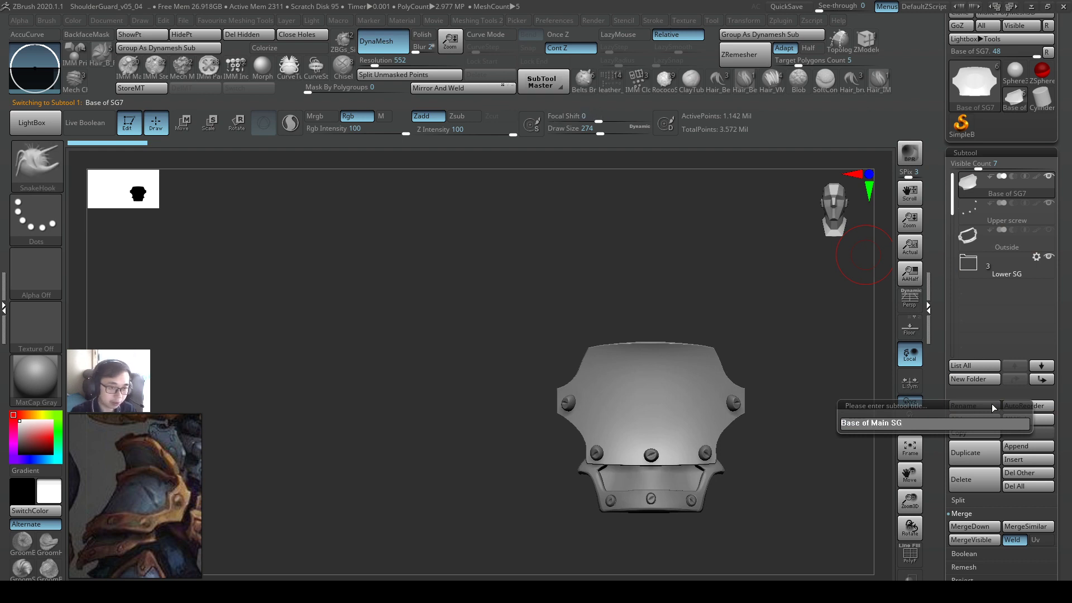
{"action": "key", "text": "Return"}
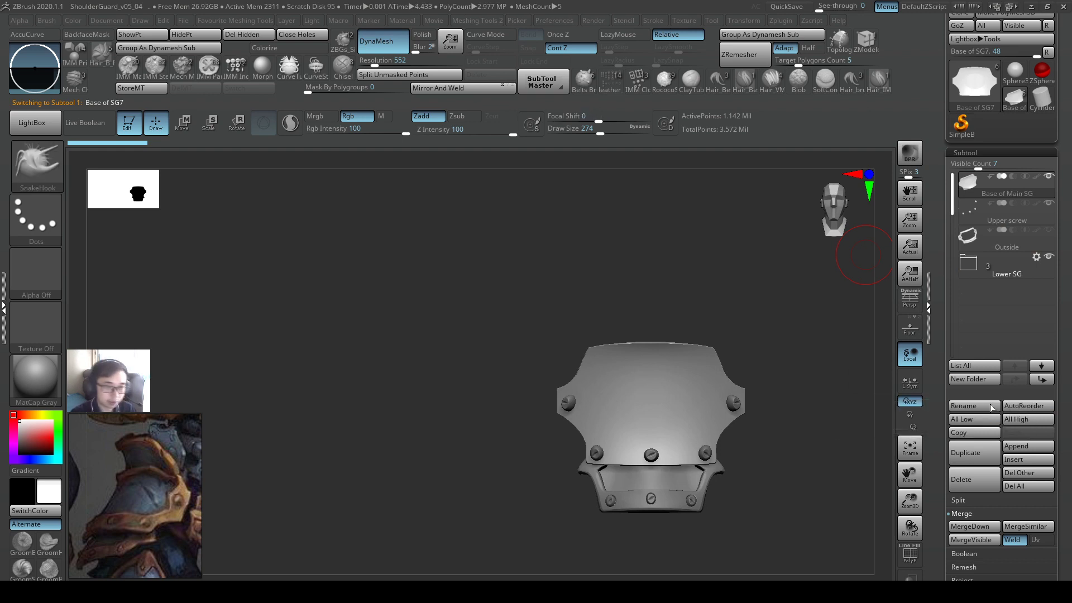
- Group Base of Main SG, Upper screw and Outside in a new folder named "Main SG", and collapse it
{"action": "left_click", "coordinate": [974, 379]}
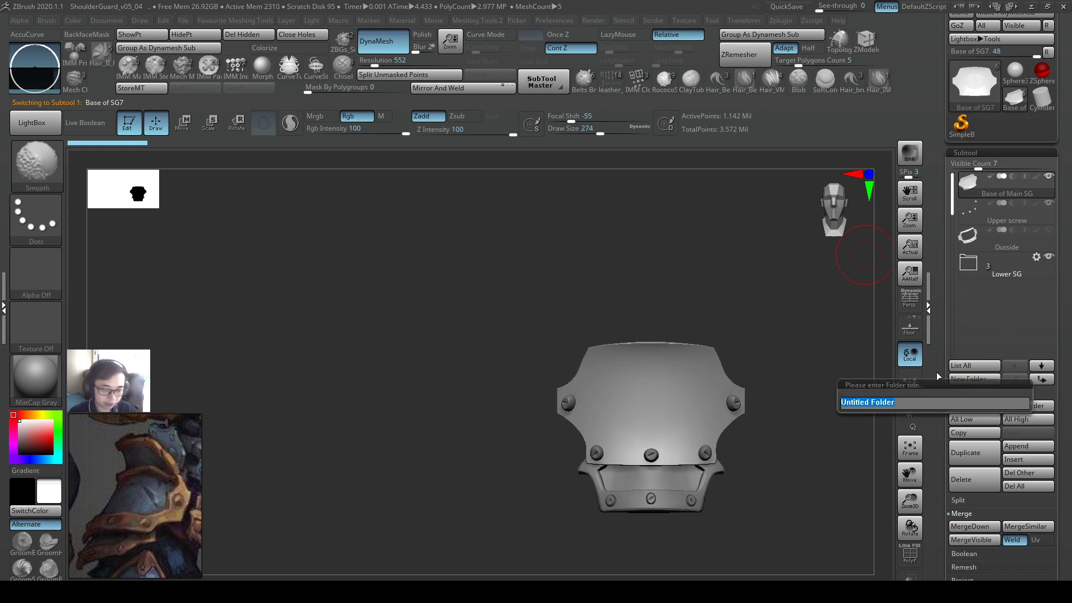
{"action": "key", "text": "BackSpace"}
{"action": "type", "text": "Main SG"}
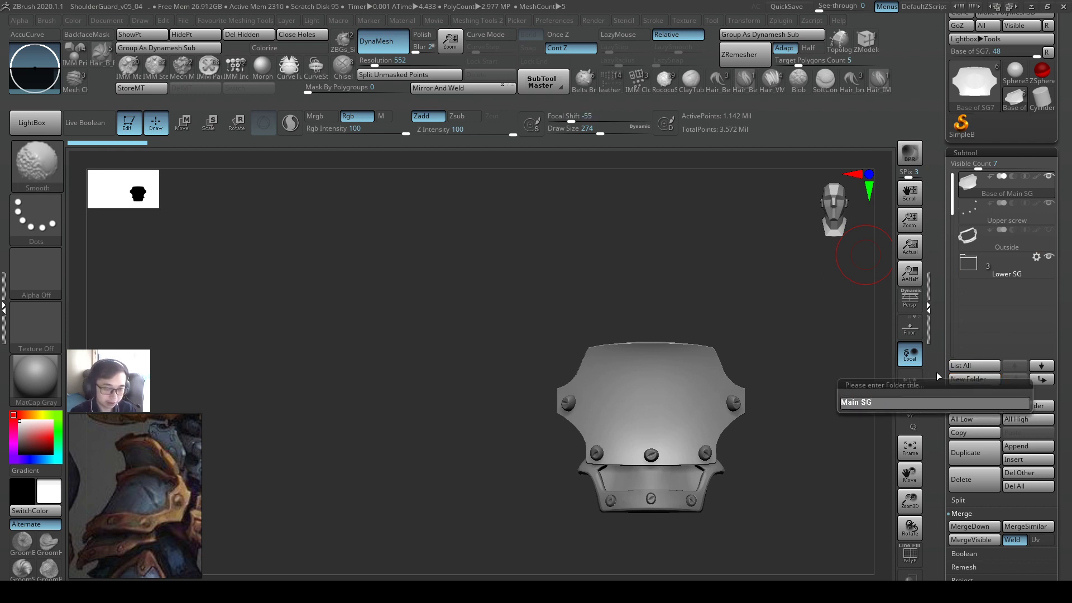
{"action": "key", "text": "Return"}
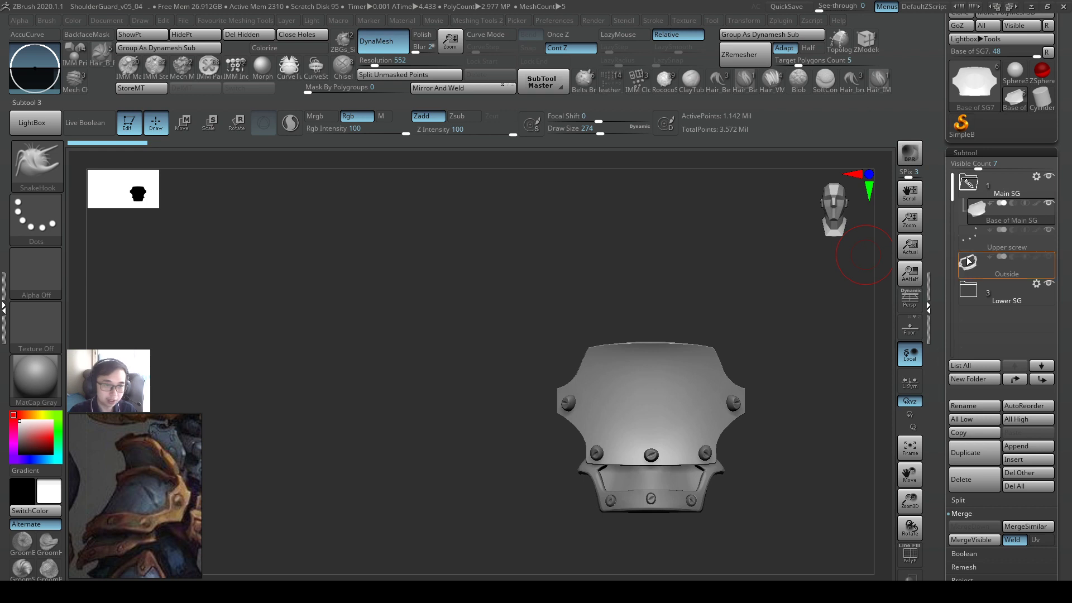
{"action": "left_click_drag", "start_coordinate": [969, 234], "coordinate": [972, 201]}
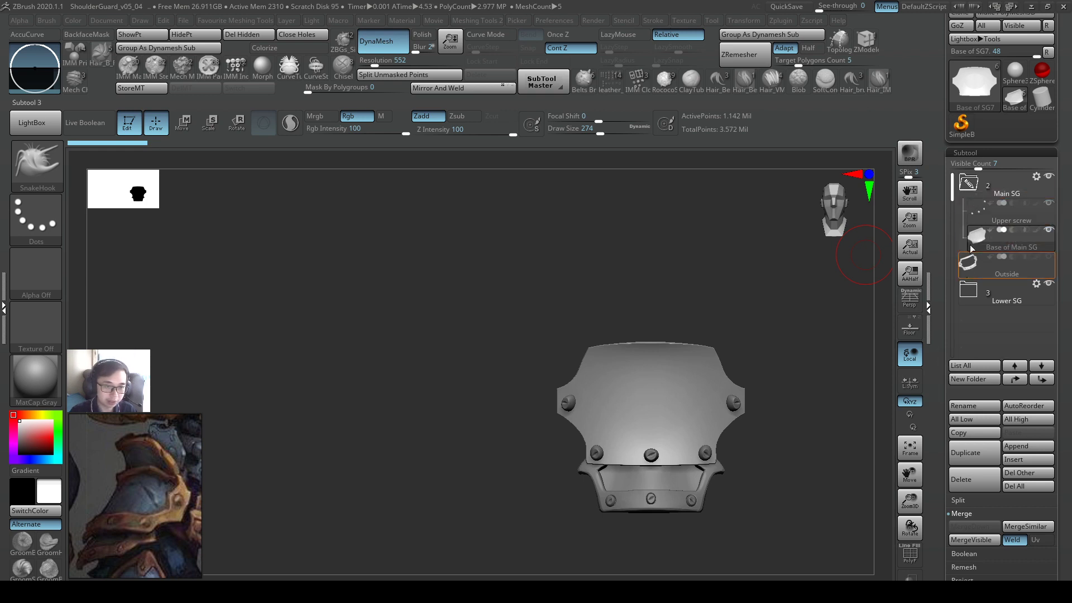
{"action": "left_click_drag", "start_coordinate": [970, 262], "coordinate": [979, 203]}
{"action": "left_click", "coordinate": [968, 183]}
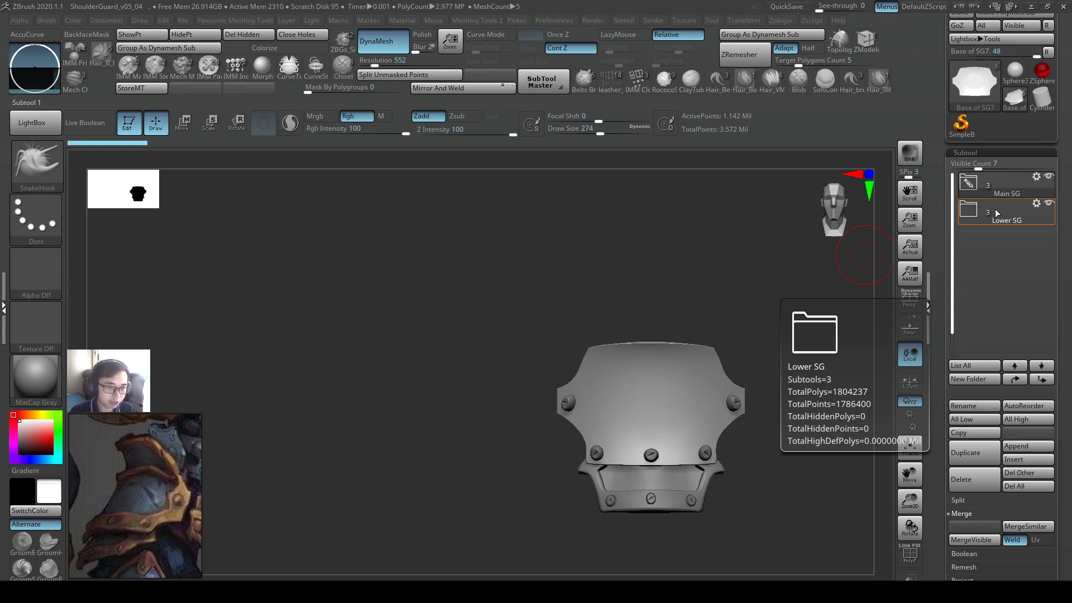
- Expand the Main SG and Lower SG folders and show the Outside subtool in Main SG
{"action": "key", "text": "ctrl"}
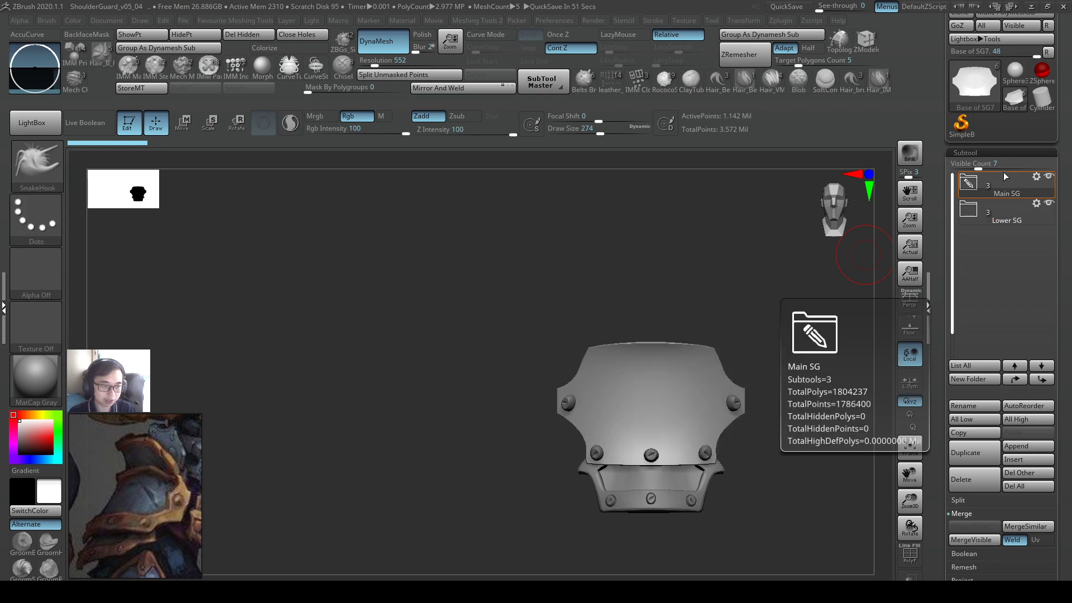
{"action": "left_click", "coordinate": [968, 182]}
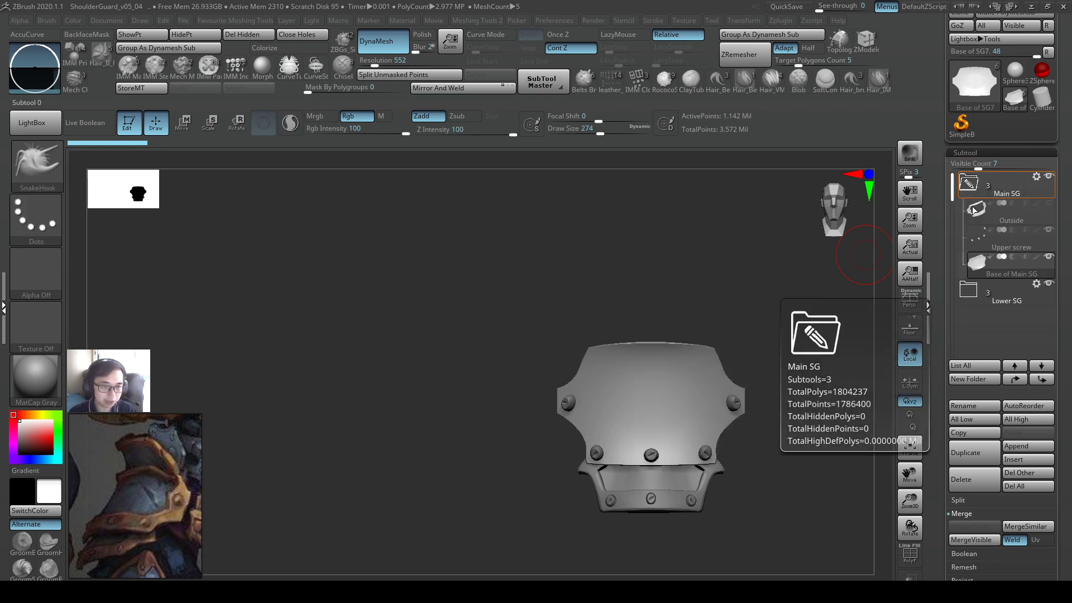
{"action": "left_click", "coordinate": [969, 290]}
{"action": "left_click", "coordinate": [1050, 203]}
- Try a near-black display colour on the shoulder guard, and return it to near white
{"action": "right_click", "coordinate": [861, 294]}
{"action": "left_click_drag", "start_coordinate": [720, 412], "coordinate": [780, 498]}
{"action": "left_click_drag", "start_coordinate": [522, 385], "coordinate": [525, 375]}
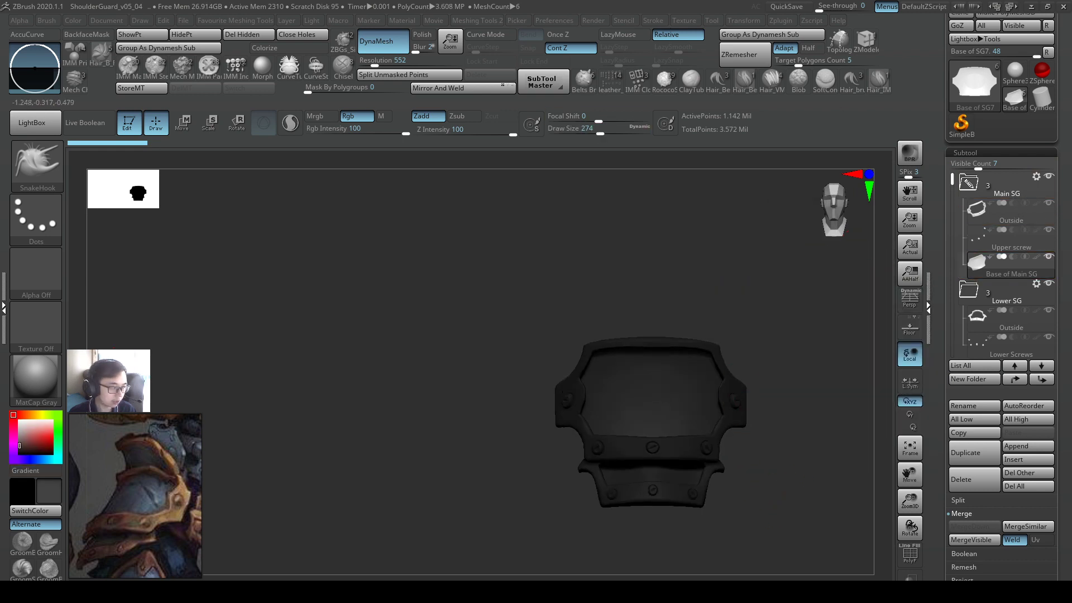
{"action": "left_click", "coordinate": [19, 422]}
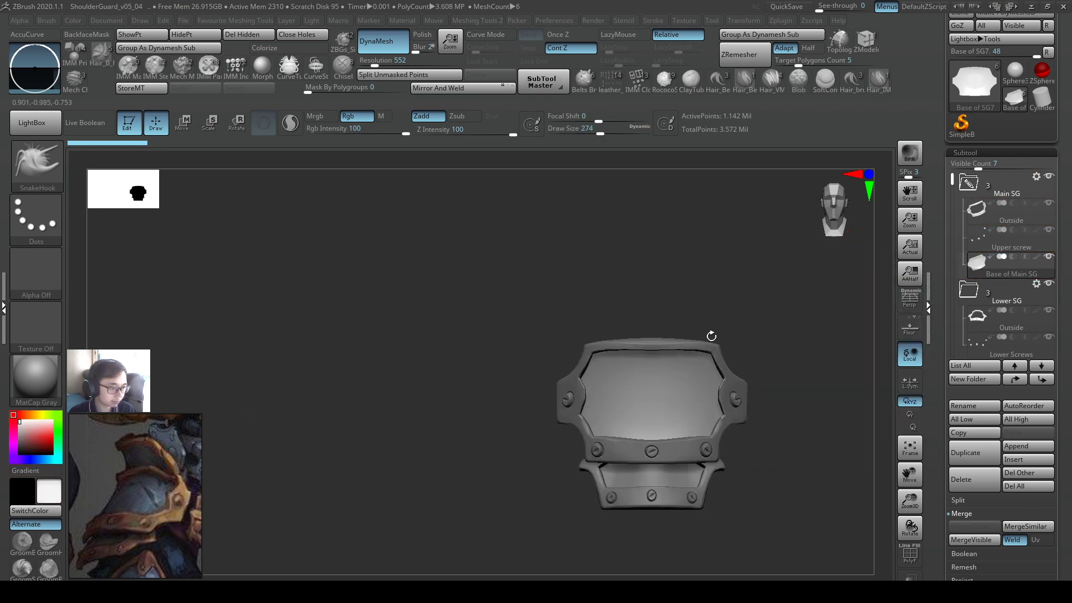
- Examine the assembled upper and lower plates of the shoulder guard from several angles and distances
{"action": "left_click_drag", "start_coordinate": [709, 338], "coordinate": [690, 340]}
{"action": "right_click_drag", "start_coordinate": [690, 340], "coordinate": [678, 372], "text": "ctrl"}
{"action": "right_click_drag", "start_coordinate": [617, 426], "coordinate": [662, 391]}
{"action": "right_click_drag", "start_coordinate": [692, 412], "coordinate": [712, 268], "text": "alt"}
{"action": "right_click_drag", "start_coordinate": [712, 268], "coordinate": [676, 345]}
{"action": "mouse_move", "coordinate": [676, 345]}
{"action": "right_mouse_down", "text": "ctrl"}
{"action": "mouse_move", "coordinate": [675, 361]}
{"action": "mouse_move", "coordinate": [702, 385]}
{"action": "mouse_move", "coordinate": [747, 378]}
{"action": "mouse_move", "coordinate": [543, 402]}
{"action": "right_mouse_up", "text": "ctrl"}
{"action": "right_click_drag", "start_coordinate": [664, 418], "coordinate": [705, 440]}
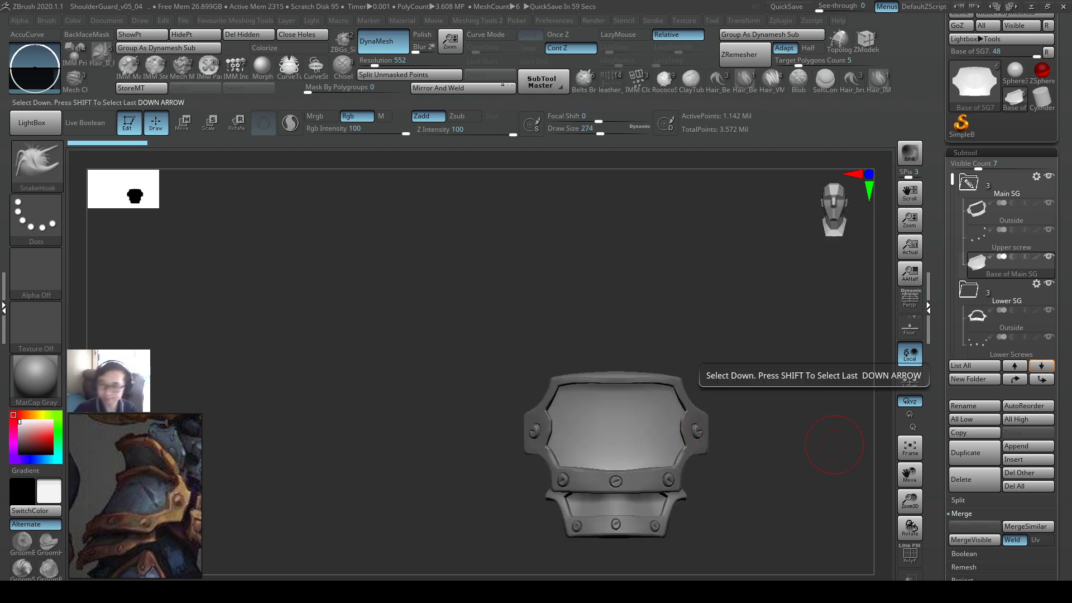